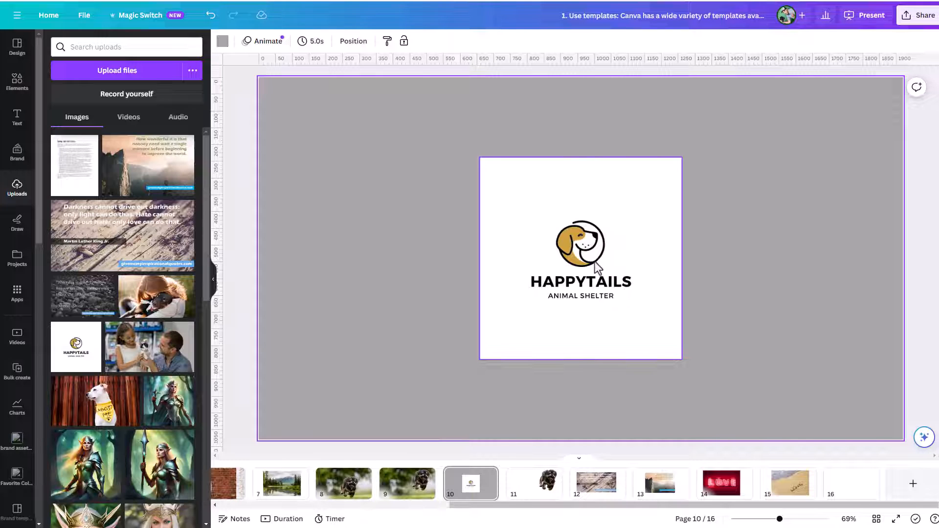
Step: Shift the HAPPYTAILS logo image slightly up and left on the page and extract its text with Grab Text
left_click(625, 262)
left_click_drag(625, 262, 592, 253)
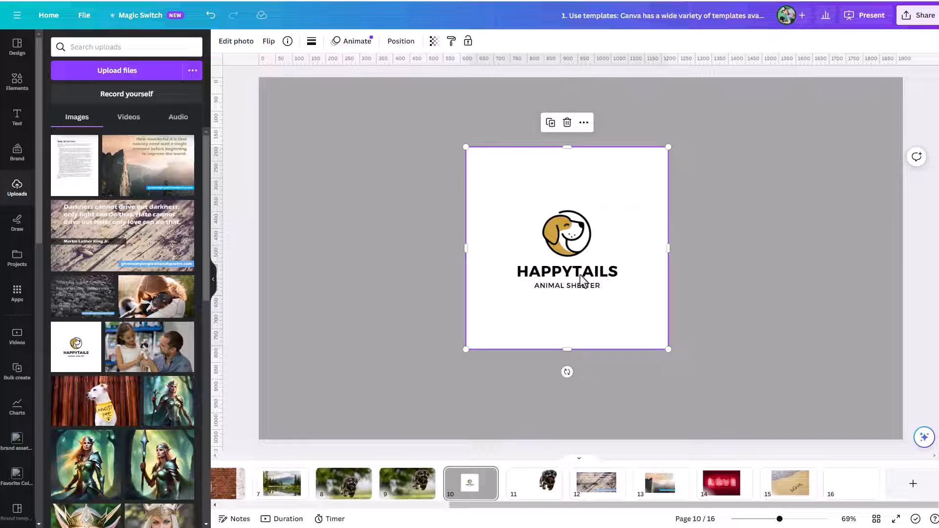
left_click(238, 47)
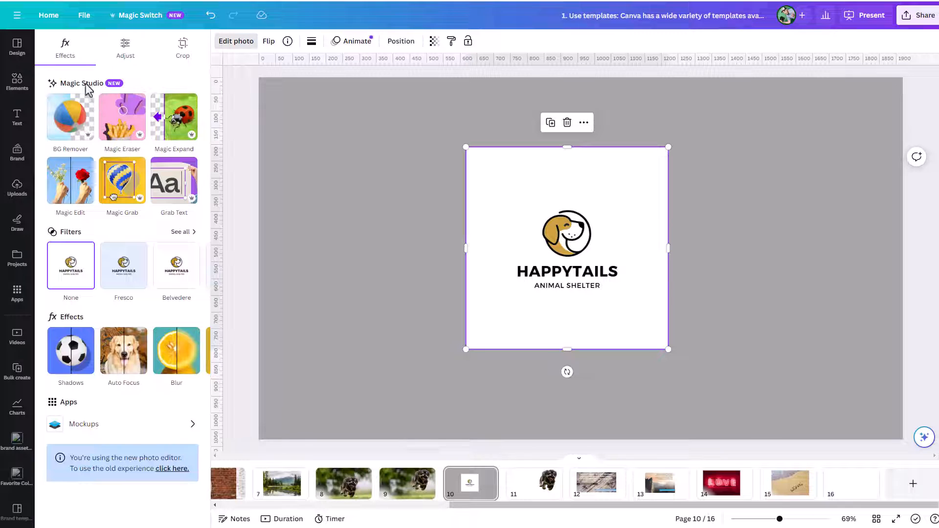
left_click(169, 199)
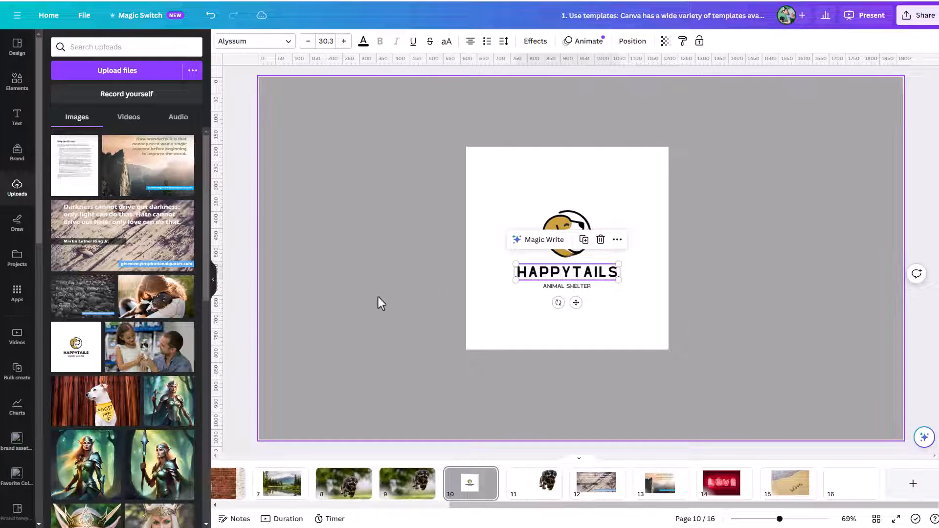
Step: Insert an "r" after the T in the logo heading so it spells "HAPPYTrAILS"
left_click(573, 287)
left_click(580, 274)
double_click(581, 273)
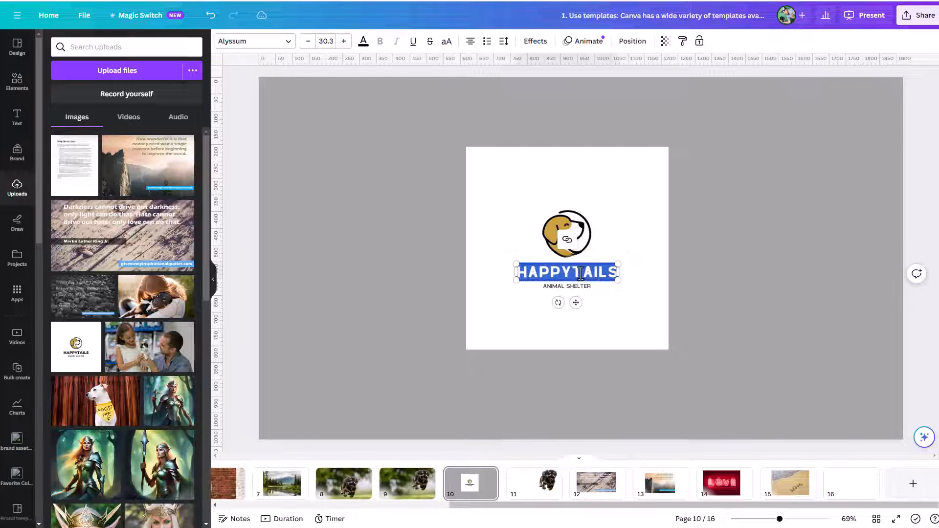
left_click(579, 273)
type("R")
left_click(622, 249)
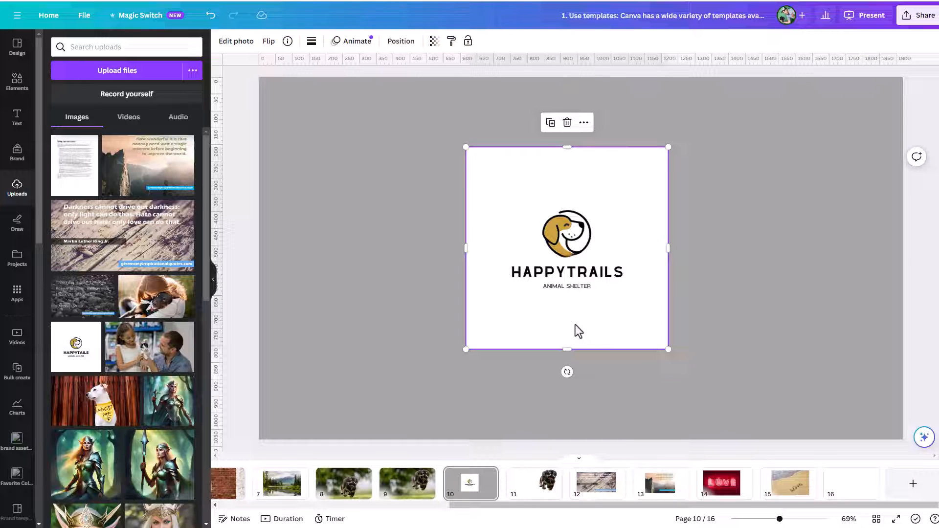
Step: Change the logo heading's font to Oswald, trying Anton and Century Expanded as well
left_click(562, 277)
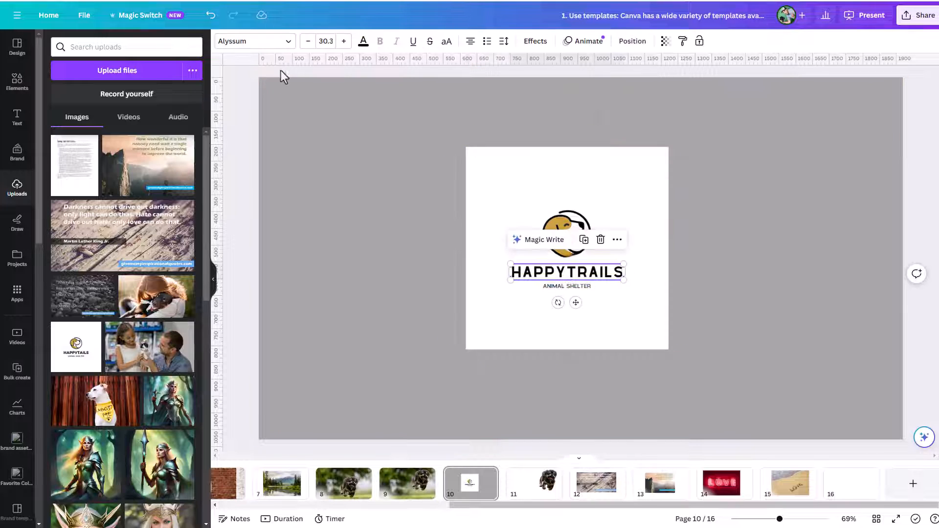
left_click(260, 42)
left_click(88, 257)
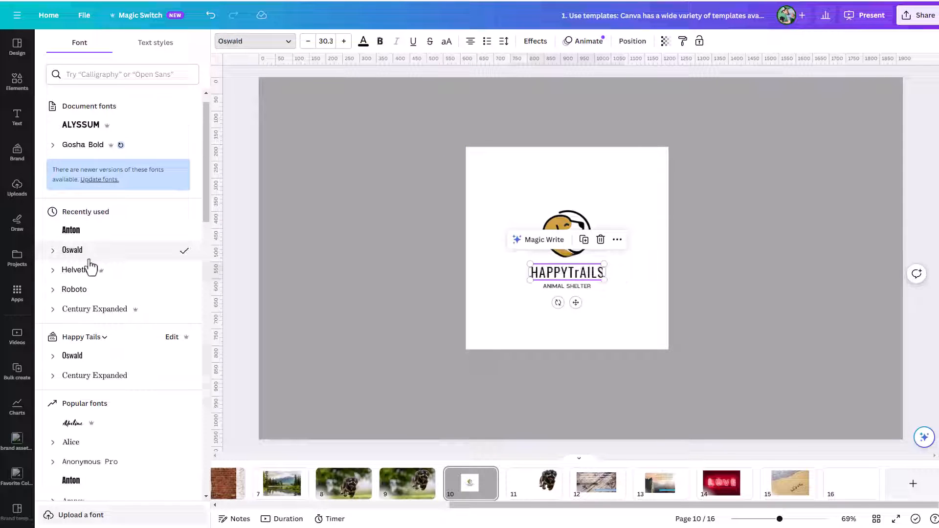
left_click(82, 233)
left_click(79, 310)
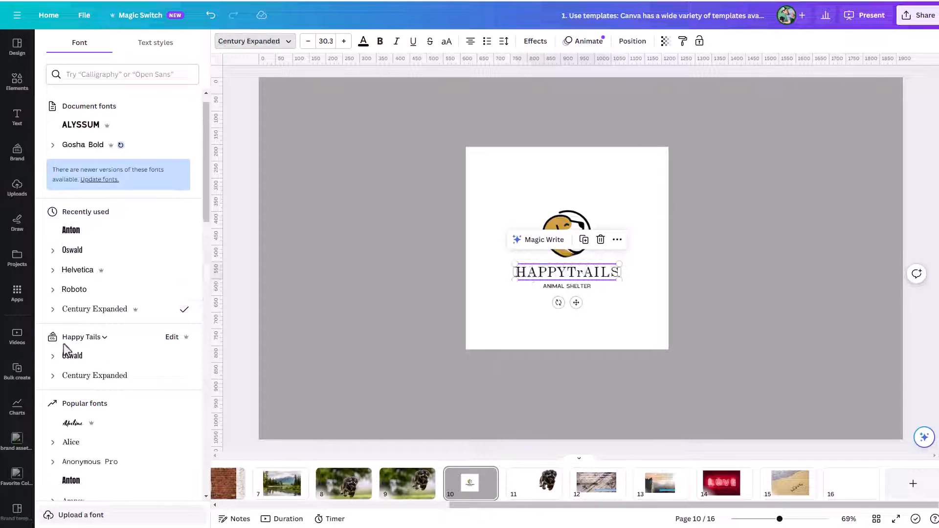
left_click(70, 355)
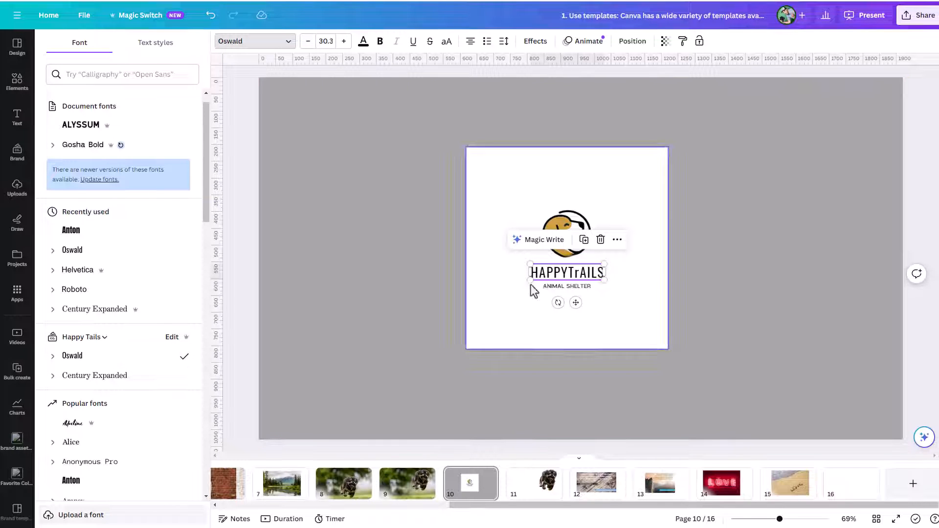
Step: Enlarge the logo heading to about size 44.6 beneath the dog icon and replace the lowered "ANIMAL SHELTER" tagline with "dfdfdfdf"
left_click_drag(603, 263, 553, 302)
left_click(571, 287)
double_click(552, 302)
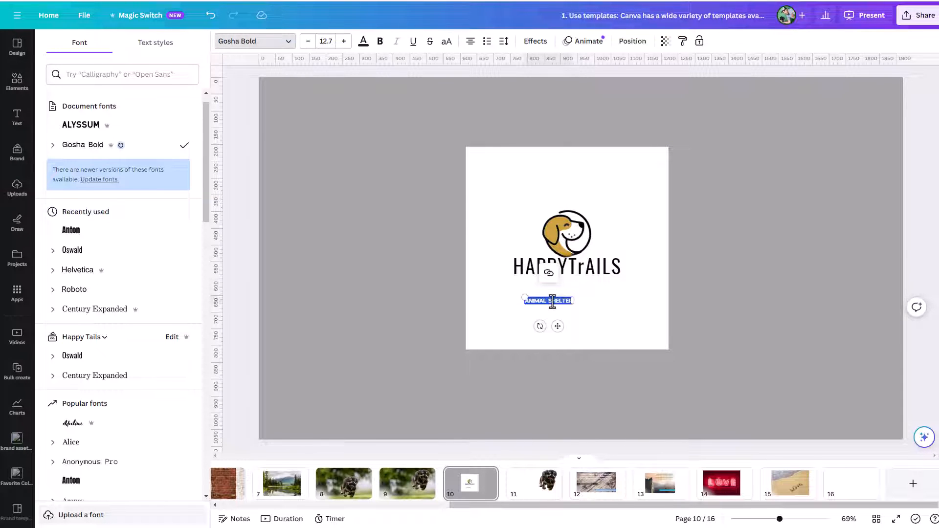
type("dfdfdfdf")
left_click(633, 286)
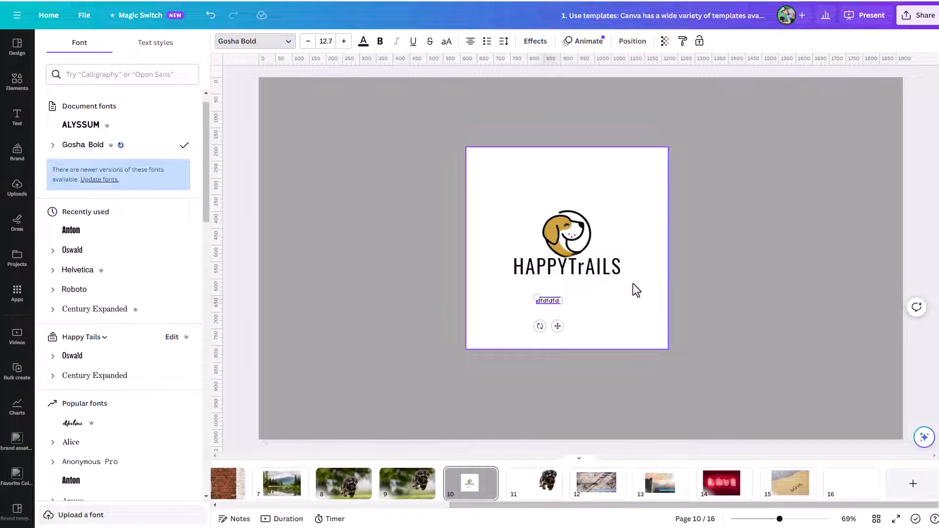
left_click_drag(590, 275, 591, 278)
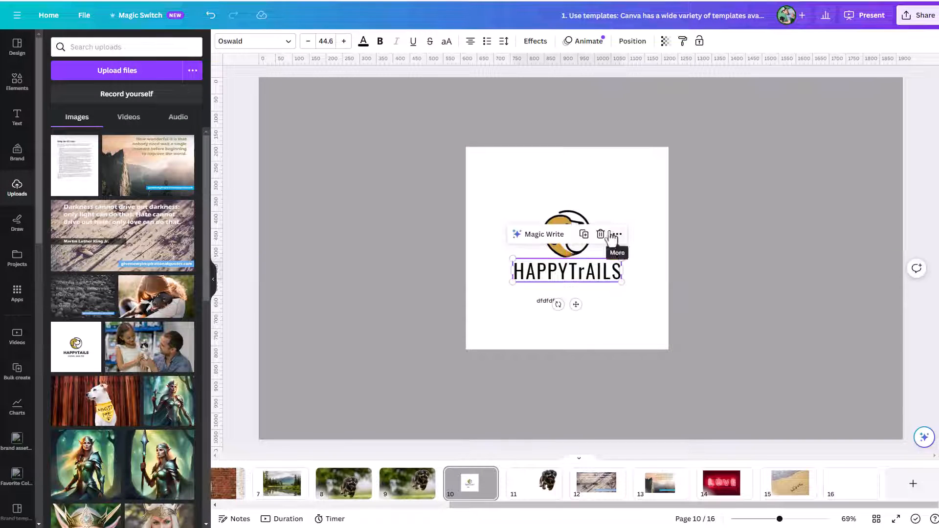
Step: Extract the LOVE lettering from the neon sign photo on page 14 with Grab Text
left_click(524, 184)
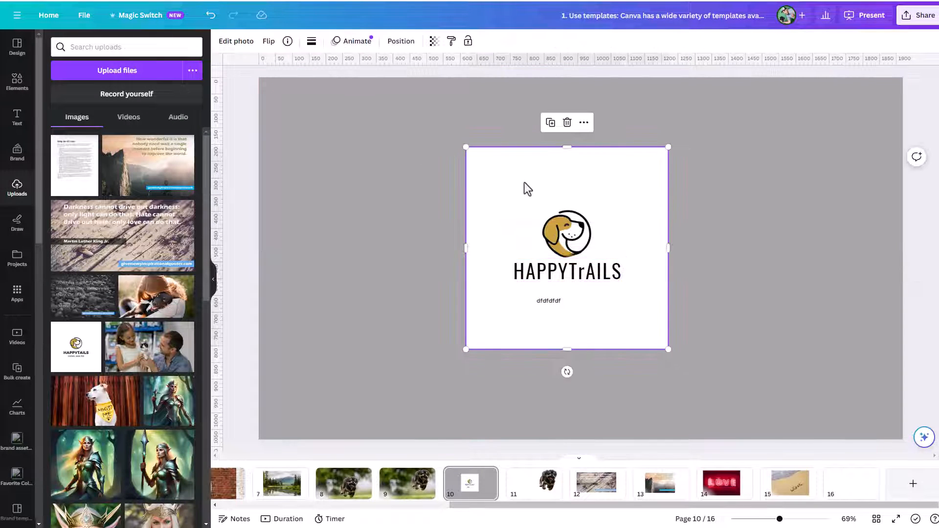
left_click(239, 43)
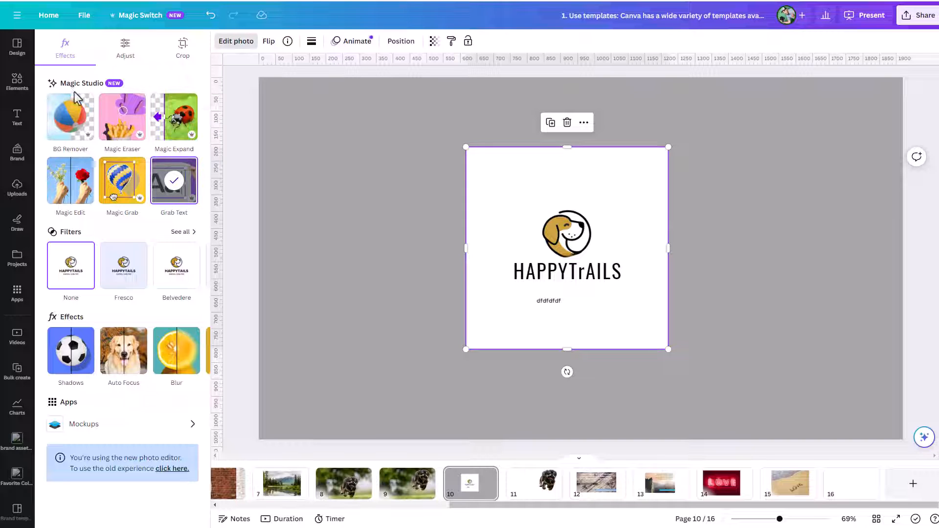
left_click(721, 483)
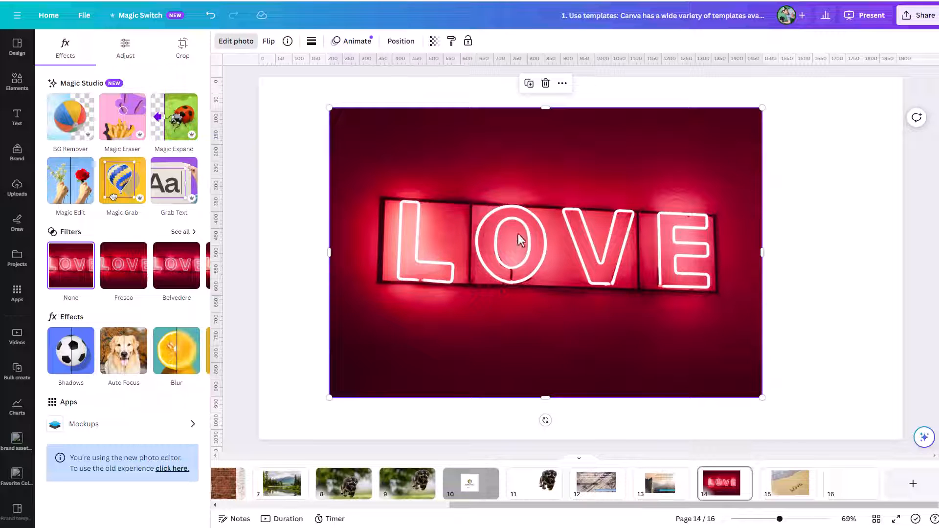
left_click(237, 44)
left_click(236, 46)
left_click(175, 193)
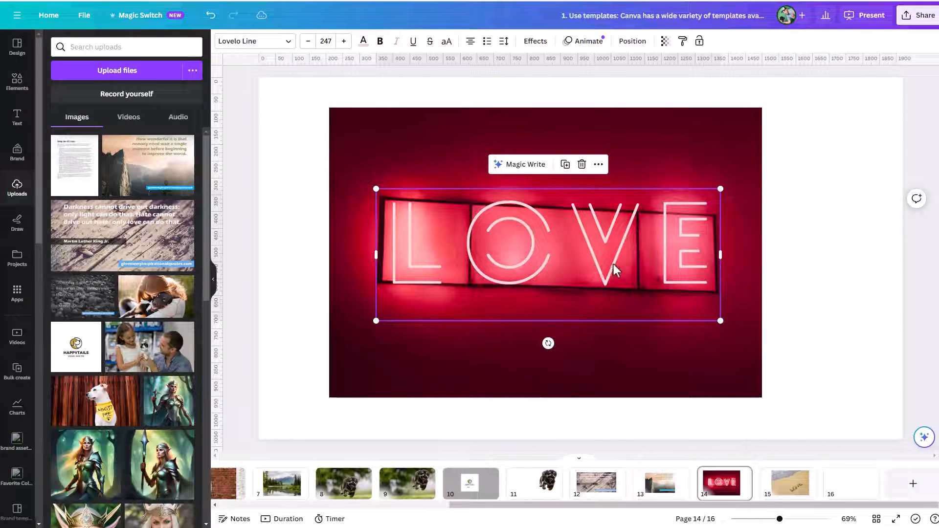
Step: Nudge the grabbed LOVE text upward over the sign and replace its wording with "SOUL"
mouse_move(619, 249)
left_mouse_down()
mouse_move(620, 236)
mouse_move(594, 236)
mouse_move(617, 244)
left_mouse_up()
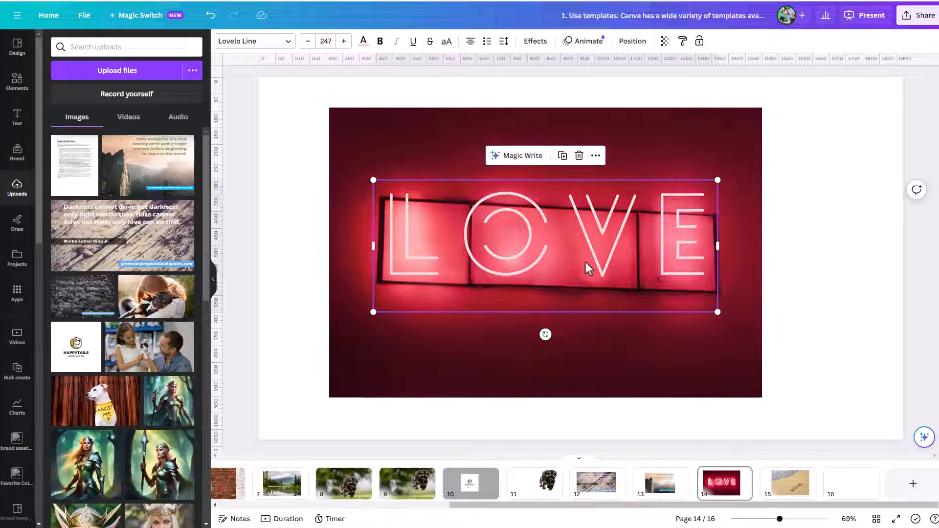
double_click(486, 261)
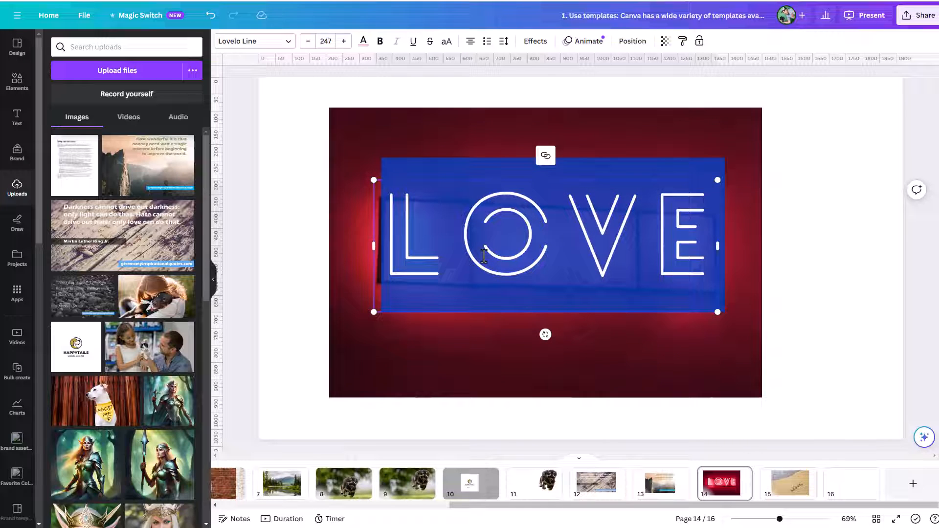
type("SOU")
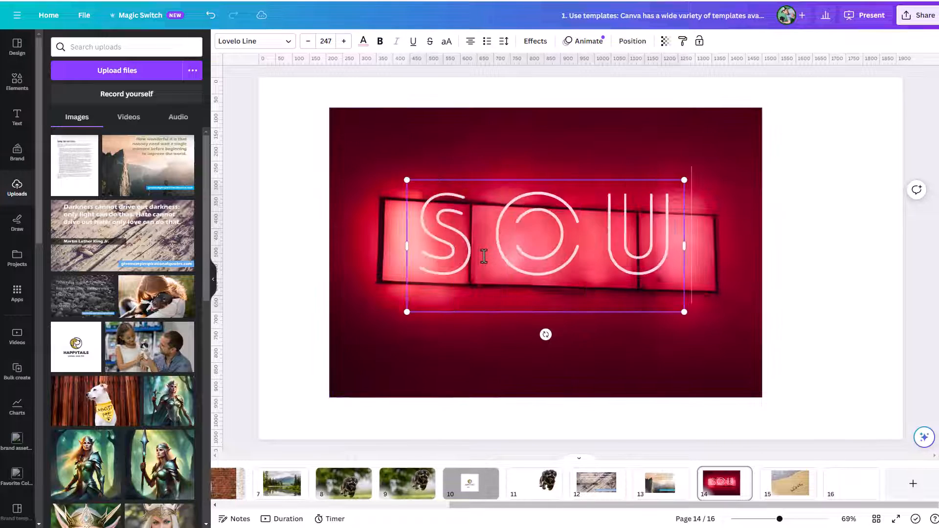
type("L")
left_click(749, 230)
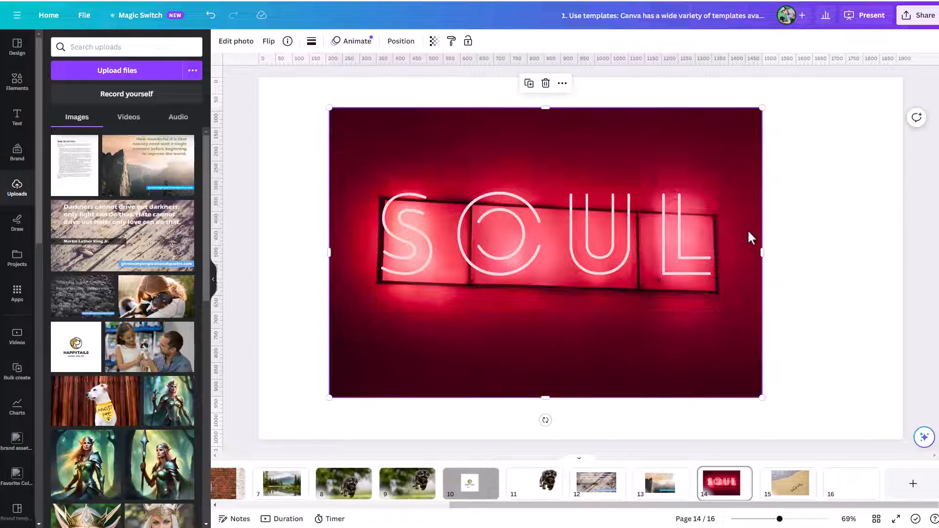
Step: Tilt the SOUL text to match the sign's slant and scale it down to size 205
left_click(628, 259)
left_click_drag(542, 338, 542, 337)
left_click_drag(721, 180, 664, 207)
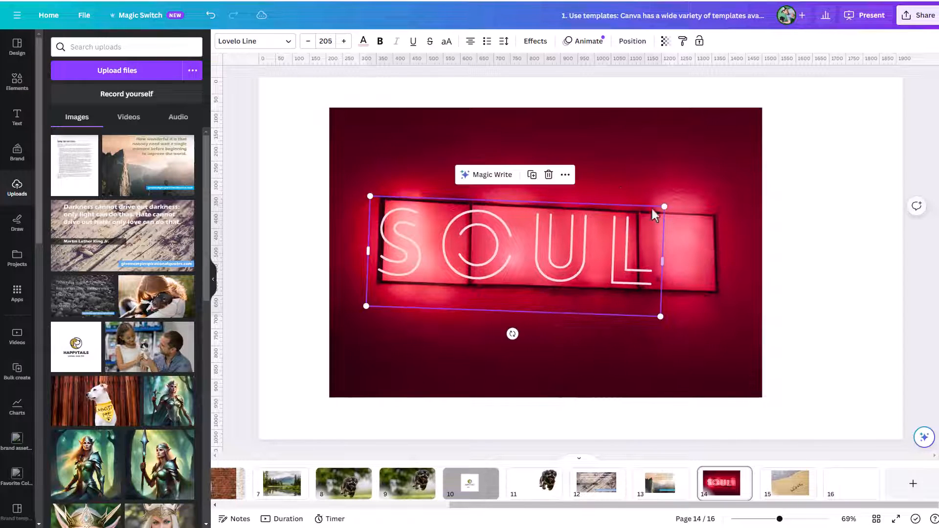
Step: Set the SOUL text's letter spacing to 294 and widen its text box so all letters sit in one line inside the sign
left_click(504, 42)
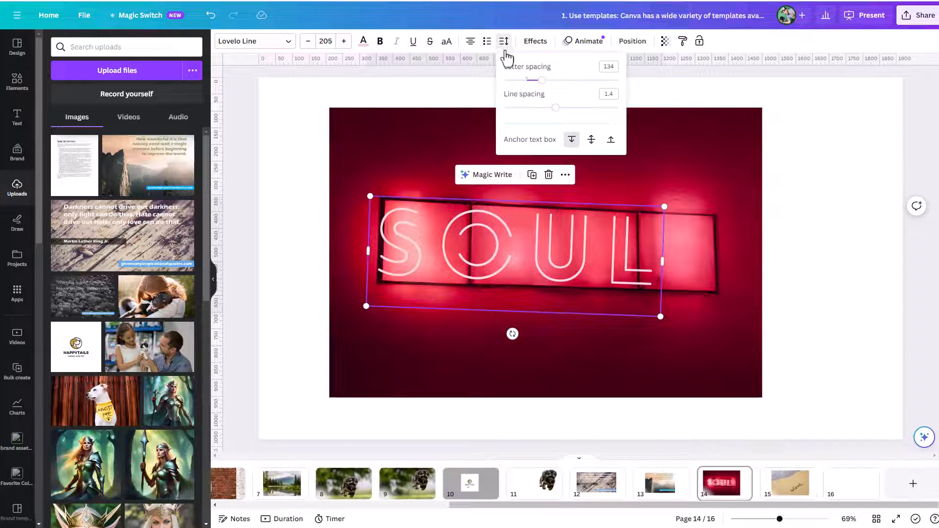
left_click_drag(542, 79, 560, 80)
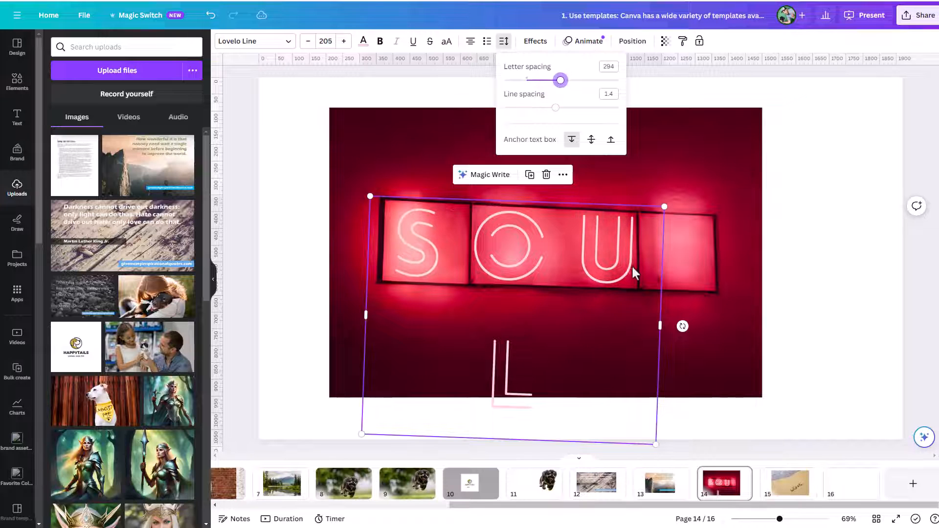
left_click_drag(660, 325, 733, 321)
left_click_drag(678, 297, 683, 300)
Step: Recolor the SOUL text to the default solid yellow
left_click(363, 42)
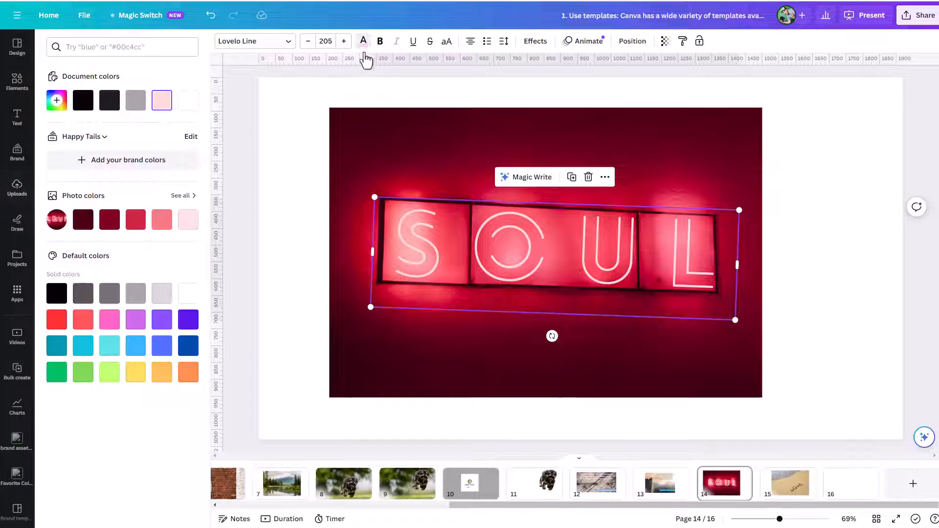
left_click(136, 373)
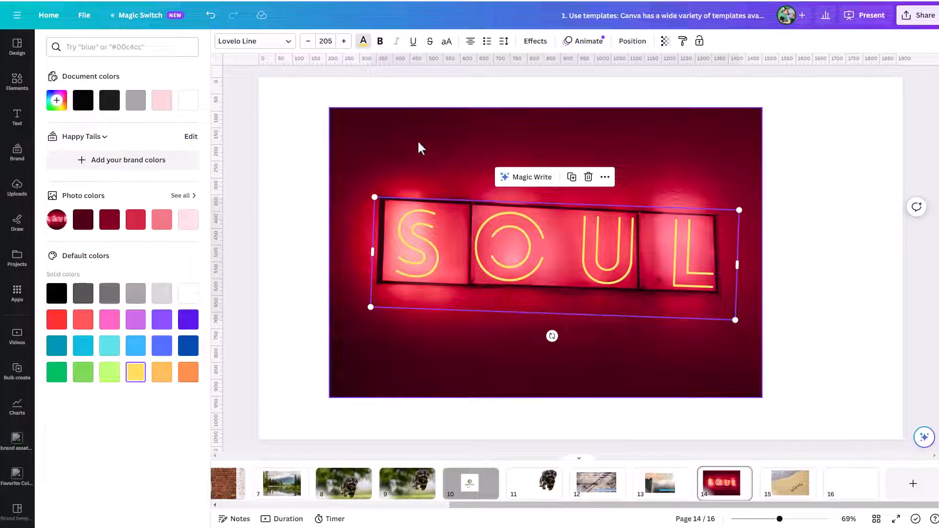
left_click(650, 129)
left_click(851, 303)
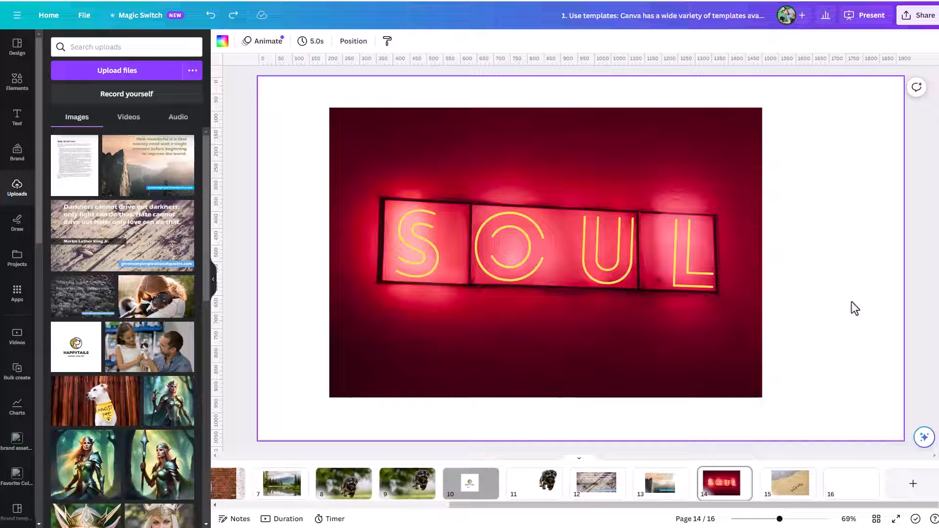
Step: Apply the Neon text effect to the SOUL lettering
left_click(669, 273)
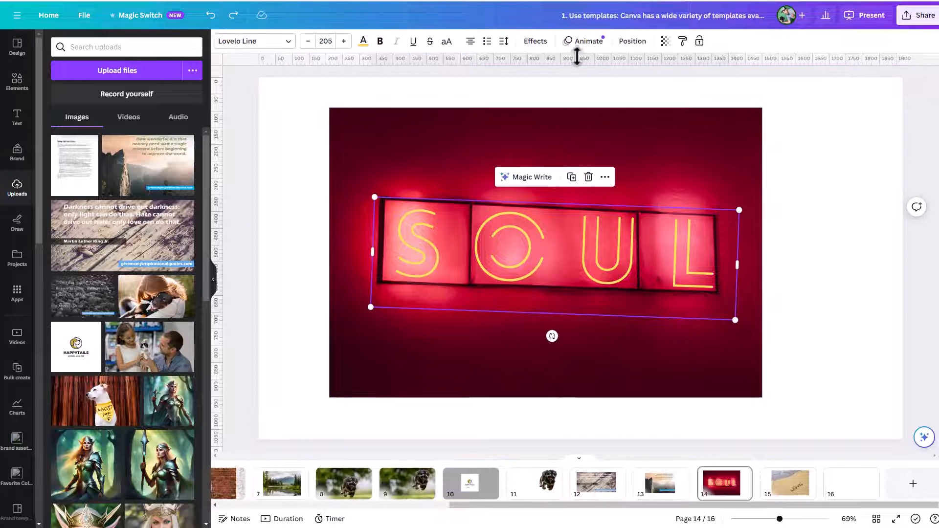
left_click(535, 41)
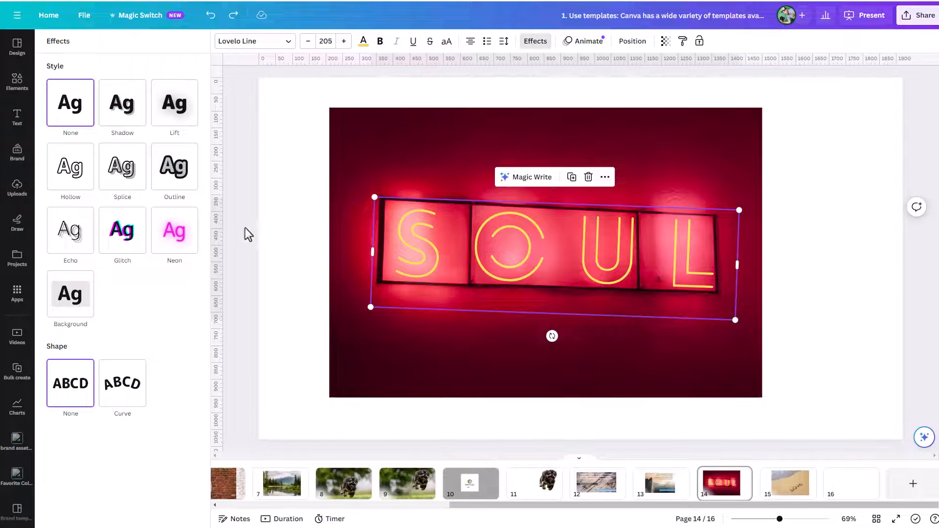
left_click(176, 245)
left_click(715, 155)
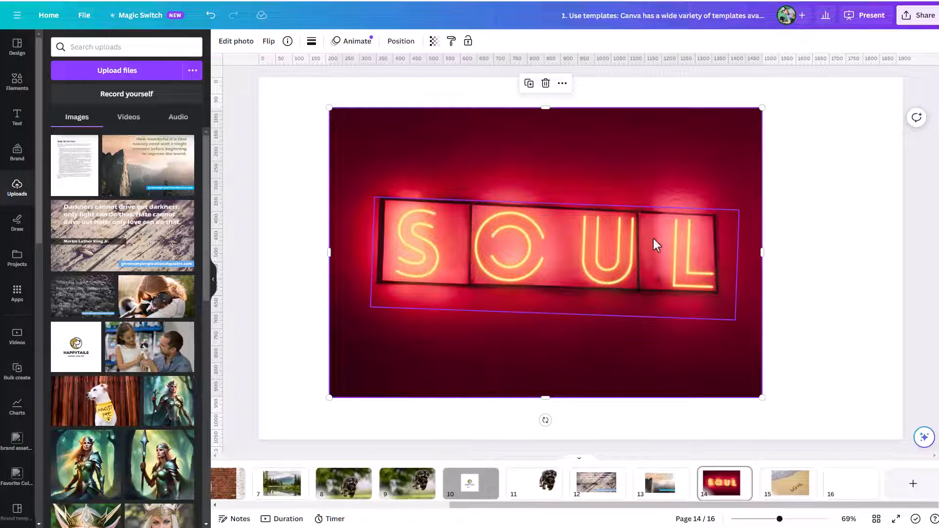
Step: Delete the SOUL text and turn off Grab Text on the neon sign photo to restore the original image
left_click_drag(653, 243, 634, 273)
key("Delete")
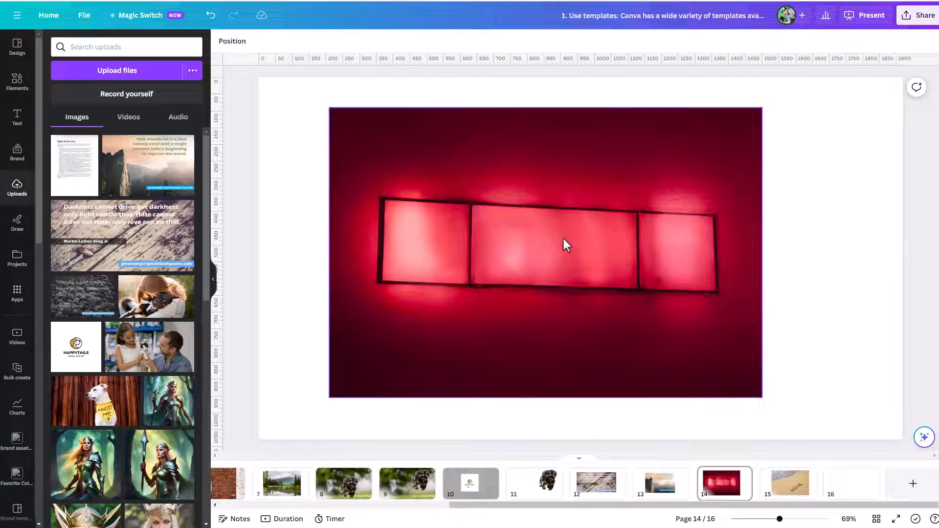
left_click(569, 219)
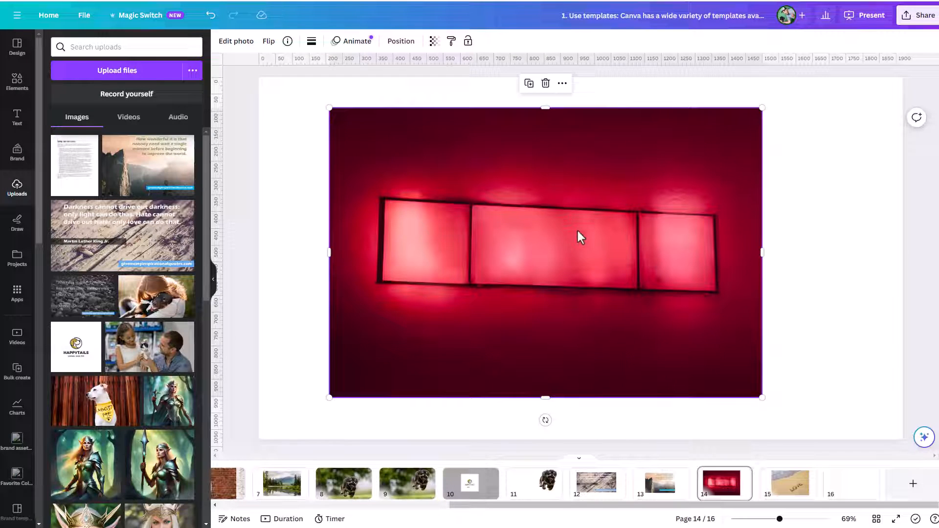
left_click(239, 43)
left_click(174, 182)
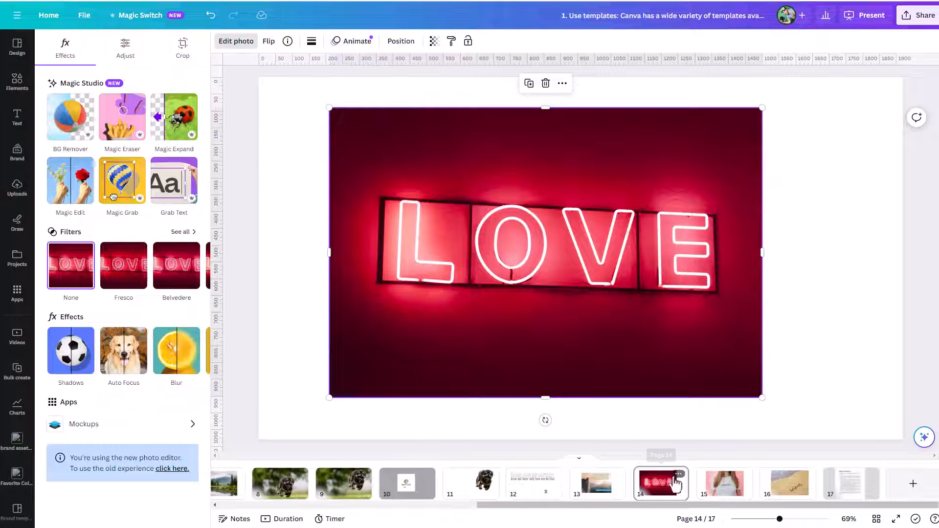
Step: Extract the slogan from the T-shirt photo on page 15 with Grab Text and delete the extracted text
left_click(723, 498)
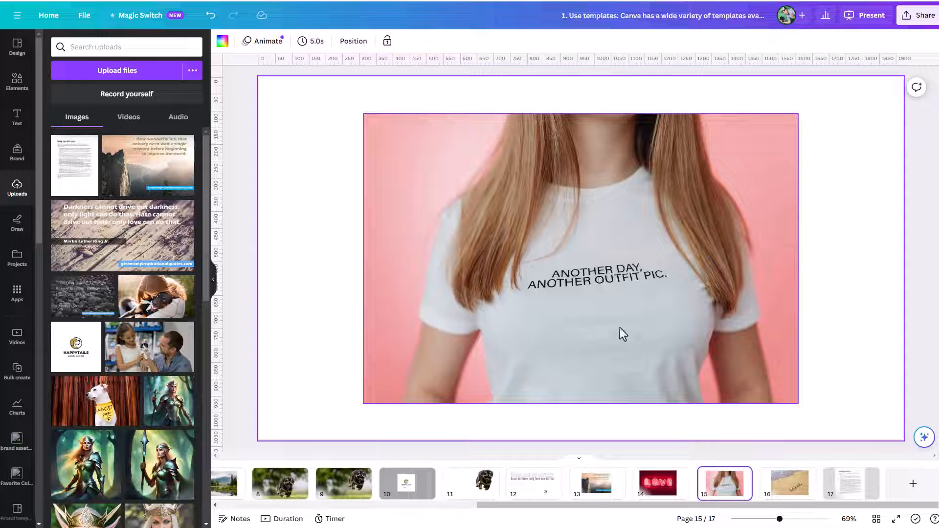
left_click(594, 279)
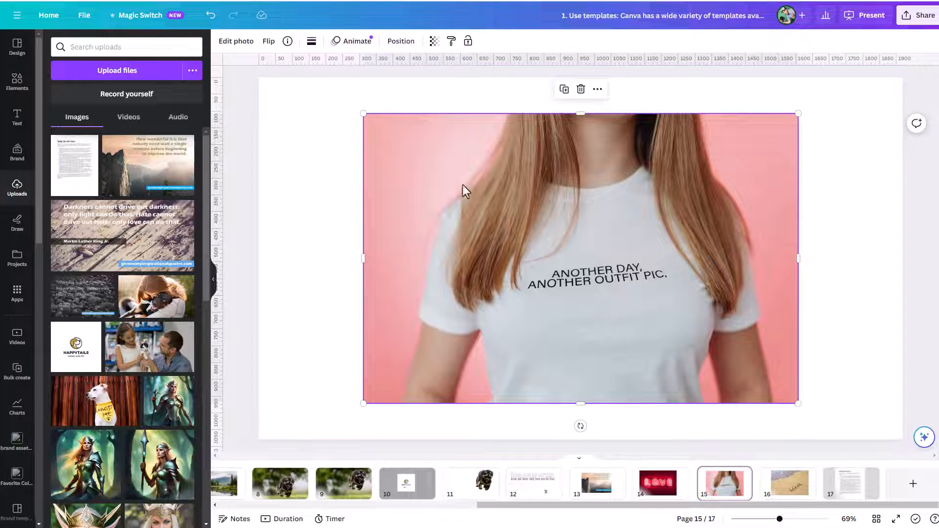
left_click(238, 44)
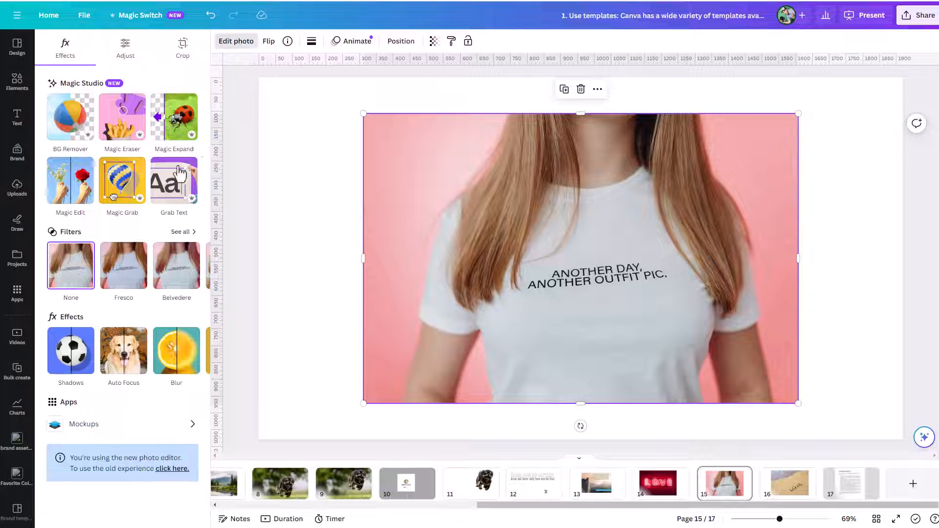
left_click(167, 196)
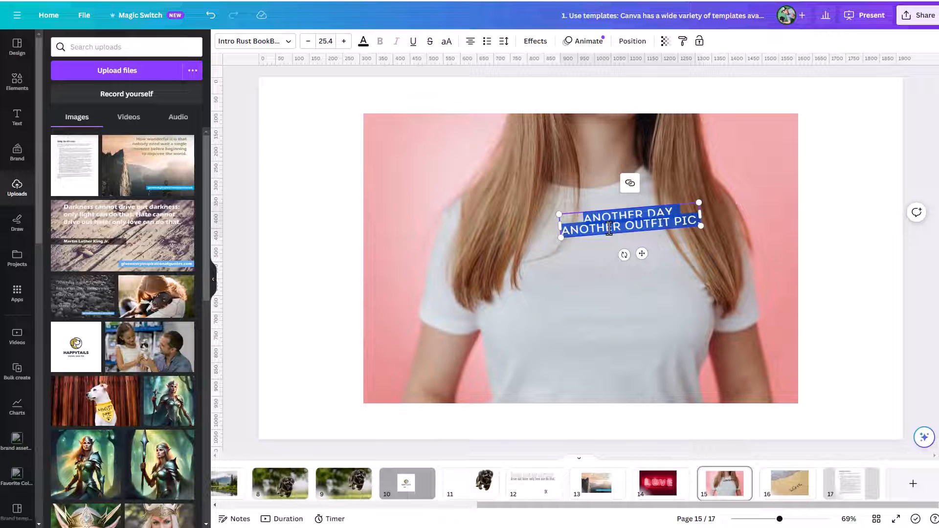
key("BackSpace")
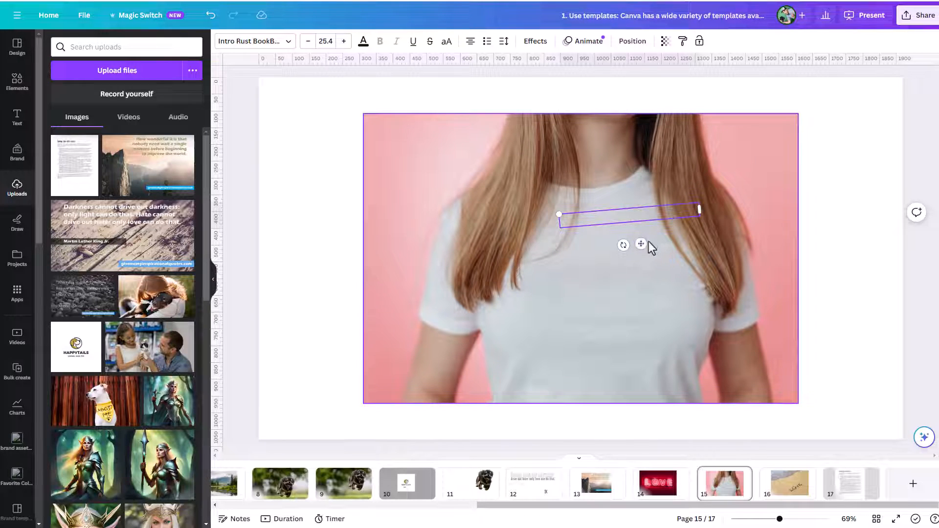
left_click(650, 208)
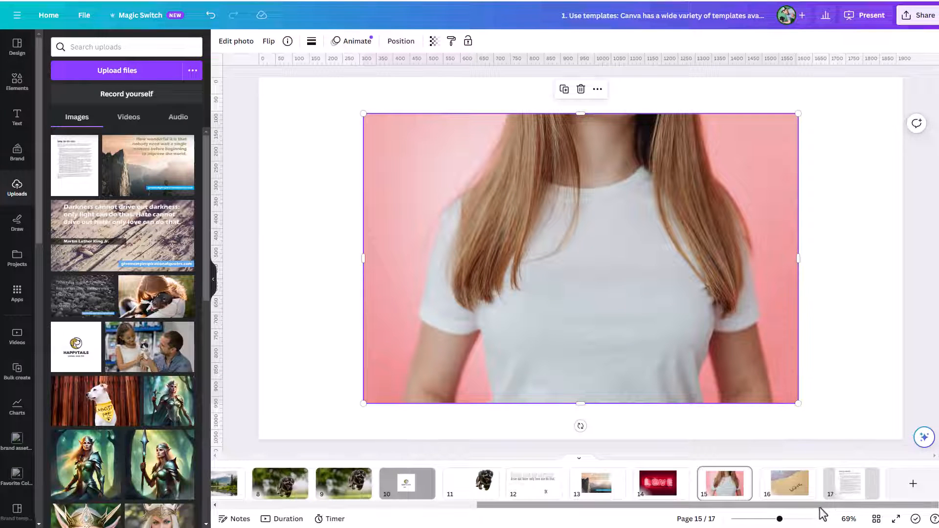
Step: Brush over the leftover text traces on the front of the T-shirt with Magic Eraser
left_click_drag(779, 519, 805, 519)
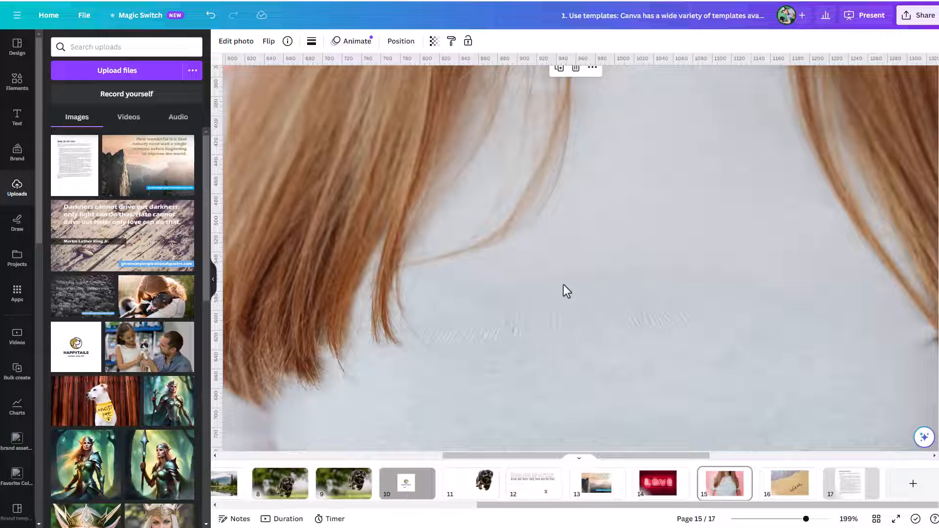
left_click(236, 41)
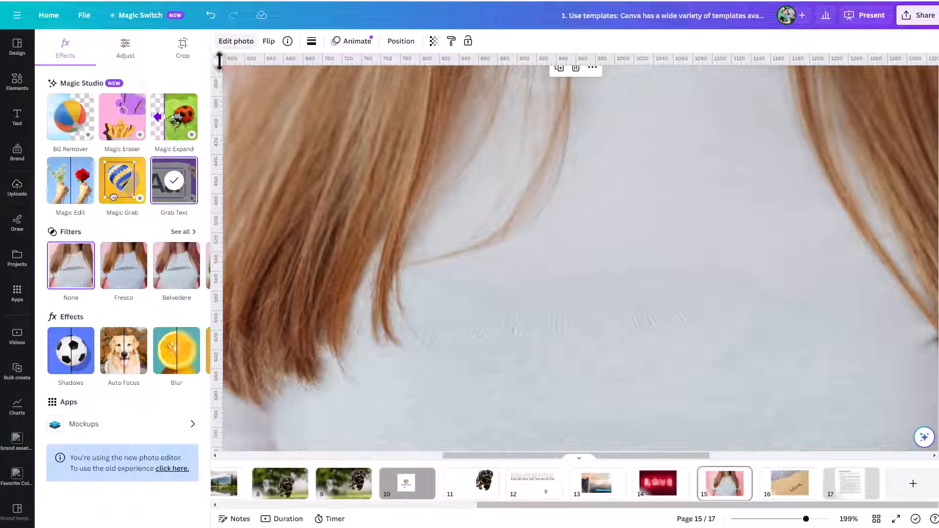
left_click(122, 128)
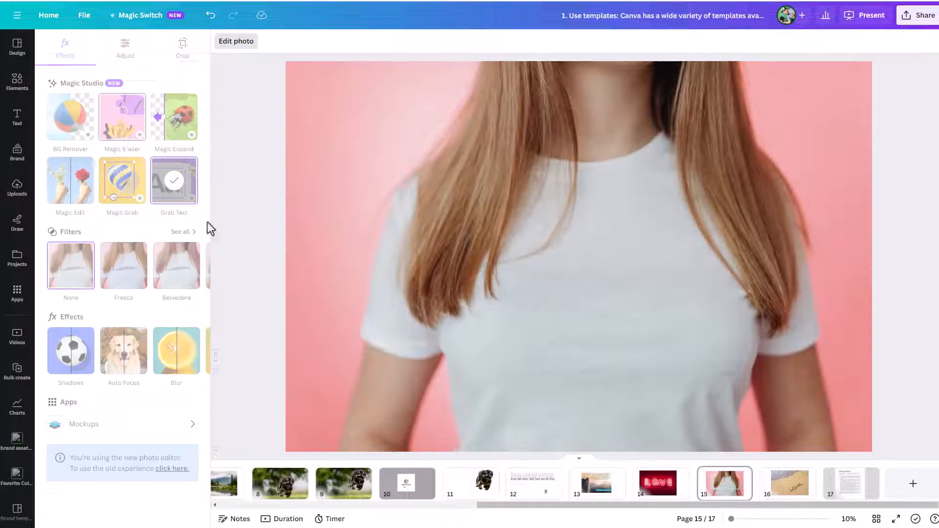
mouse_move(533, 309)
left_mouse_down()
mouse_move(562, 294)
mouse_move(601, 294)
mouse_move(559, 294)
mouse_move(597, 298)
left_mouse_up()
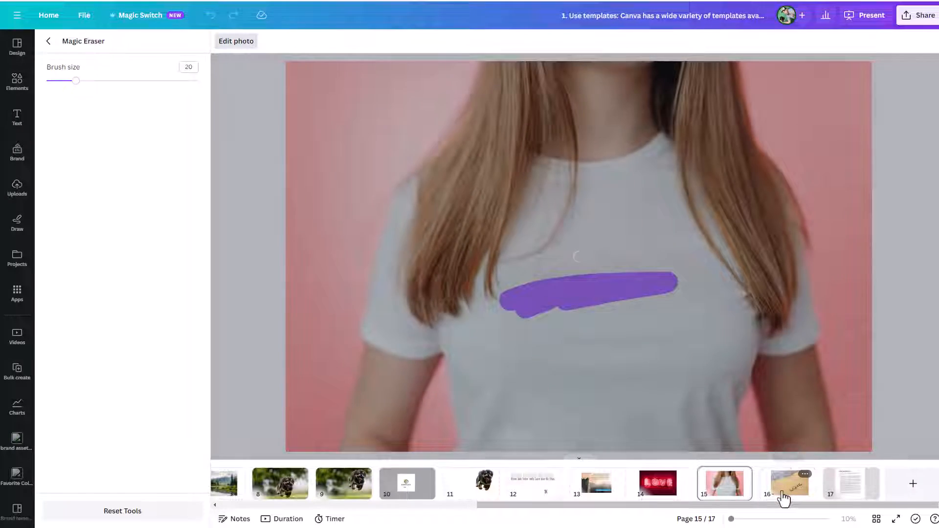
Step: Try to extract the LOVE lettering from the beach photo on page 16 with Grab Text
left_click(784, 497)
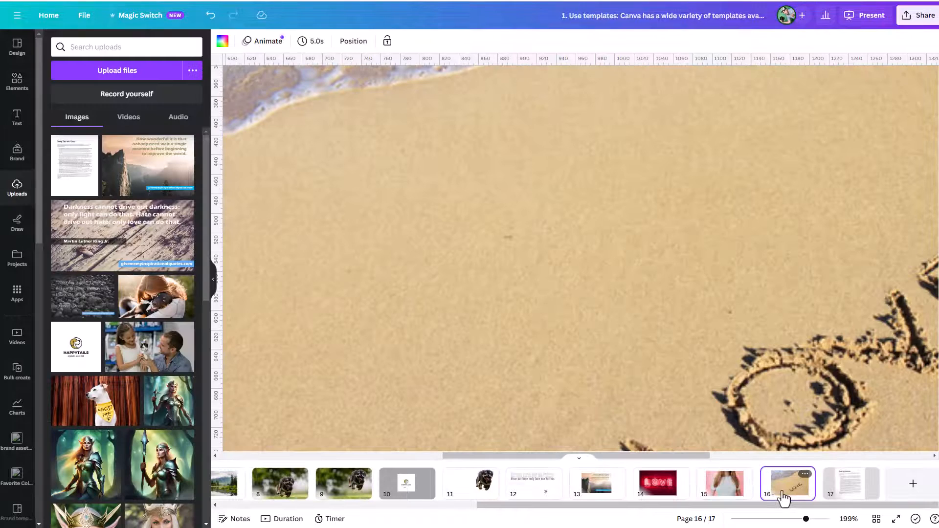
scroll(791, 425, "down", 3)
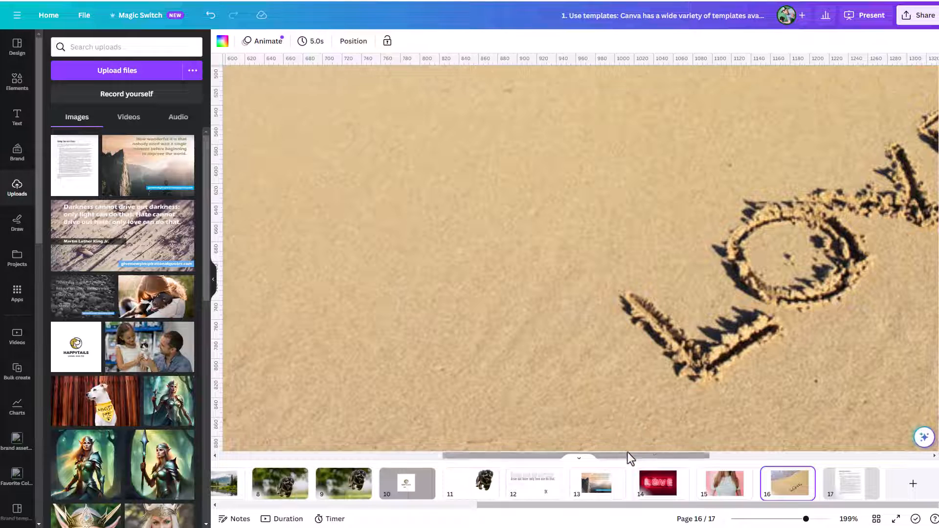
scroll(627, 452, "right", 3)
scroll(652, 407, "up", 3)
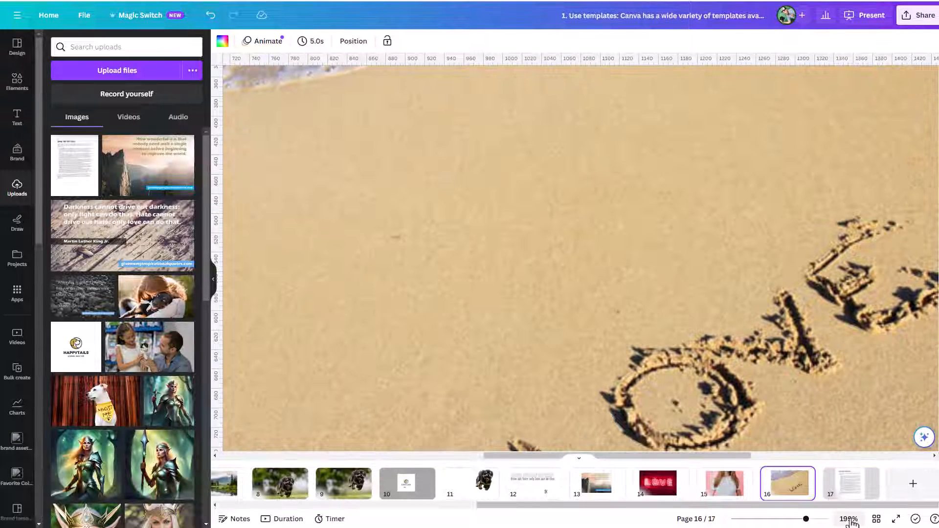
left_click(850, 519)
left_click(837, 472)
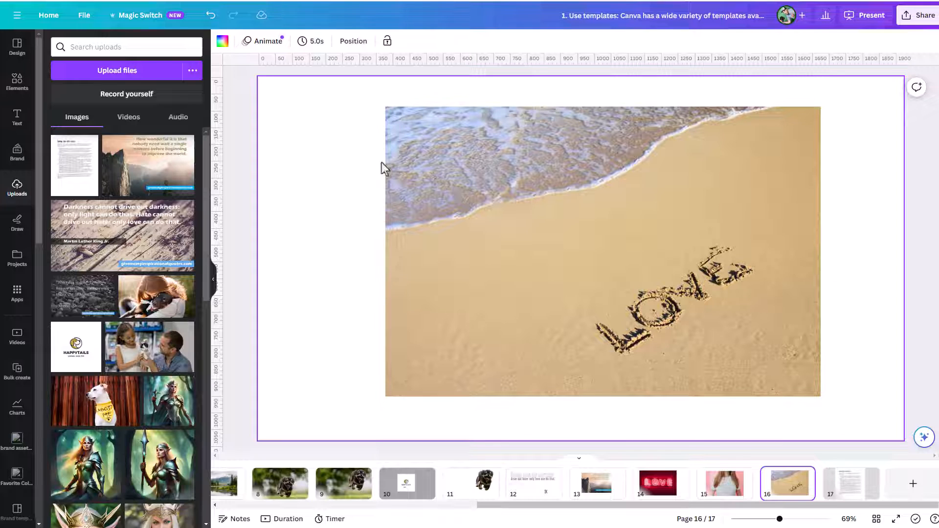
left_click(506, 228)
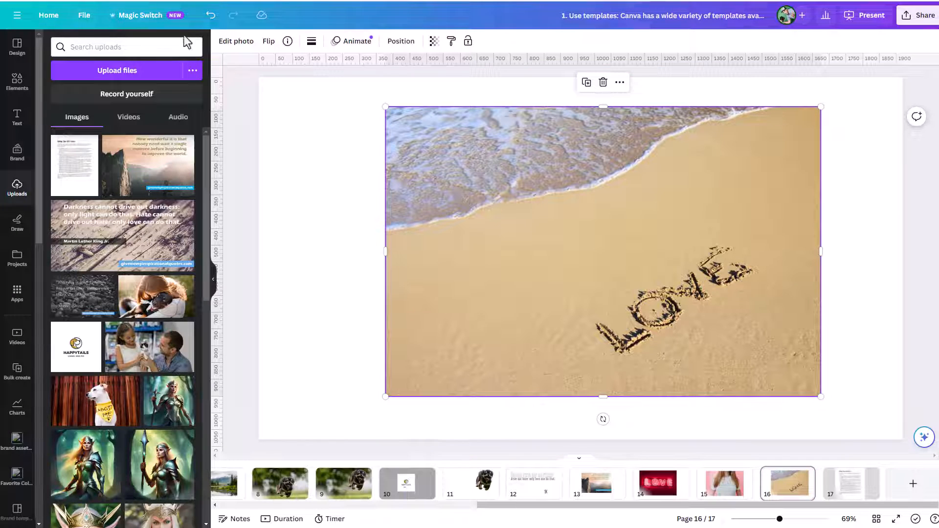
left_click(240, 41)
left_click(174, 185)
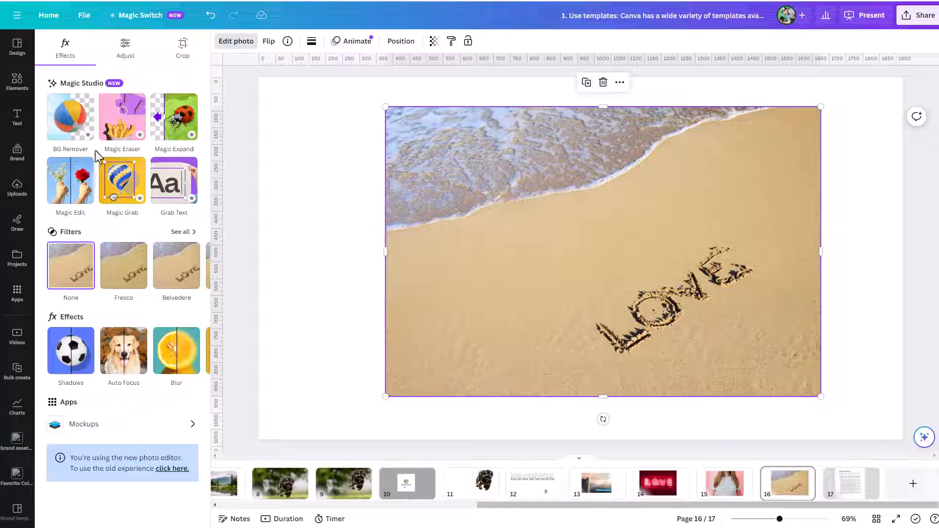
Step: Erase the LOVE lettering from the sand in the beach photo with Magic Eraser
left_click(128, 142)
mouse_move(617, 329)
left_mouse_down()
mouse_move(577, 350)
mouse_move(608, 360)
mouse_move(602, 379)
mouse_move(591, 357)
mouse_move(590, 382)
mouse_move(622, 373)
mouse_move(637, 320)
mouse_move(625, 337)
mouse_move(735, 241)
mouse_move(750, 253)
mouse_move(778, 254)
mouse_move(754, 284)
mouse_move(748, 313)
mouse_move(700, 350)
mouse_move(572, 374)
mouse_move(643, 351)
mouse_move(709, 310)
mouse_move(731, 315)
mouse_move(725, 303)
mouse_move(687, 307)
mouse_move(704, 294)
mouse_move(716, 313)
mouse_move(602, 395)
mouse_move(613, 381)
mouse_move(587, 371)
left_mouse_up()
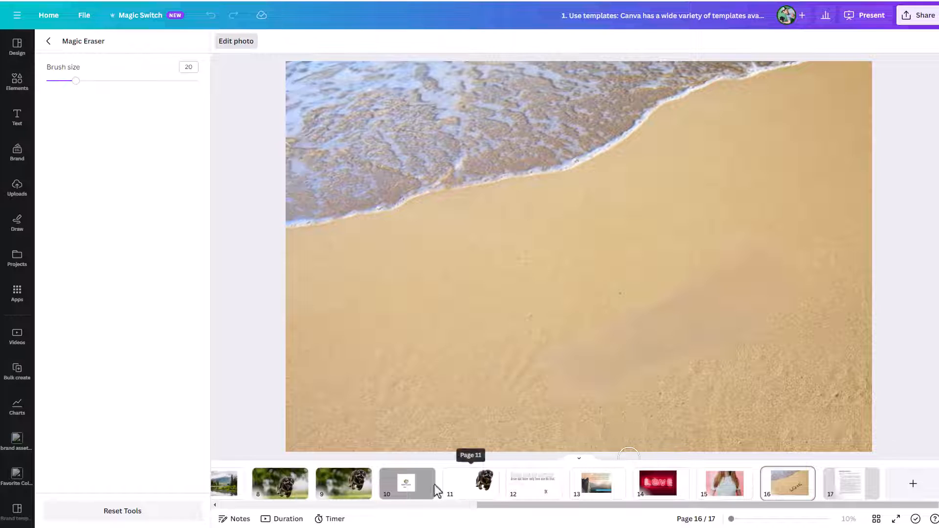
Step: Extract the text from the "Saving Time with Canva" document image on page 17 with Grab Text
left_click(652, 491)
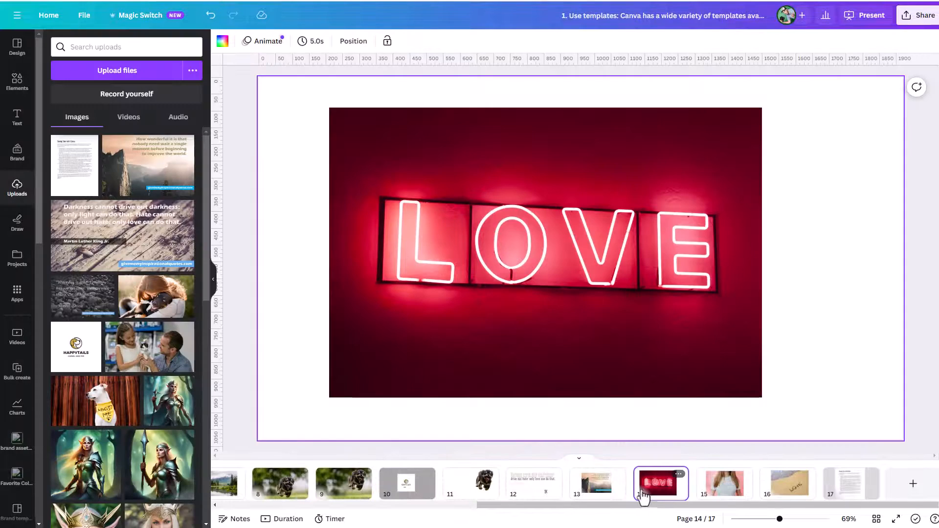
left_click(607, 493)
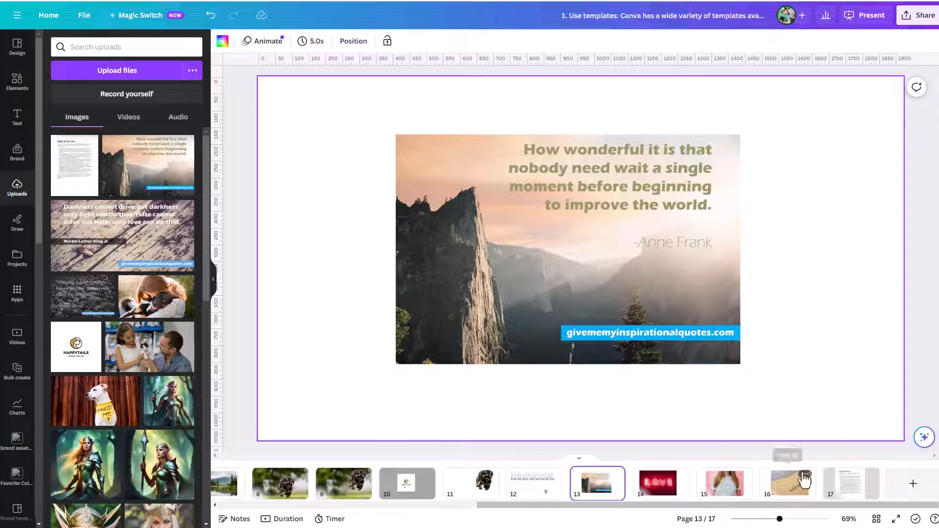
left_click(841, 496)
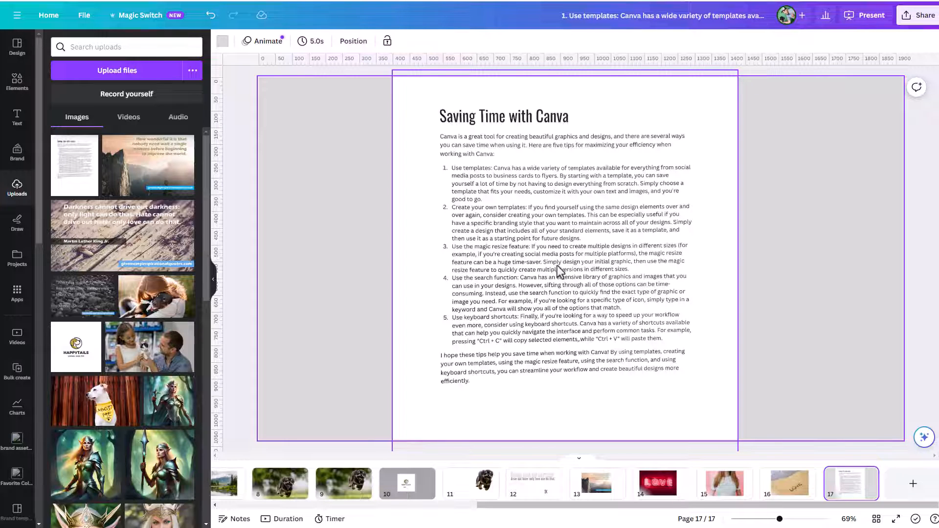
mouse_move(536, 270)
left_mouse_down()
mouse_move(500, 273)
mouse_move(535, 268)
mouse_move(526, 258)
left_mouse_up()
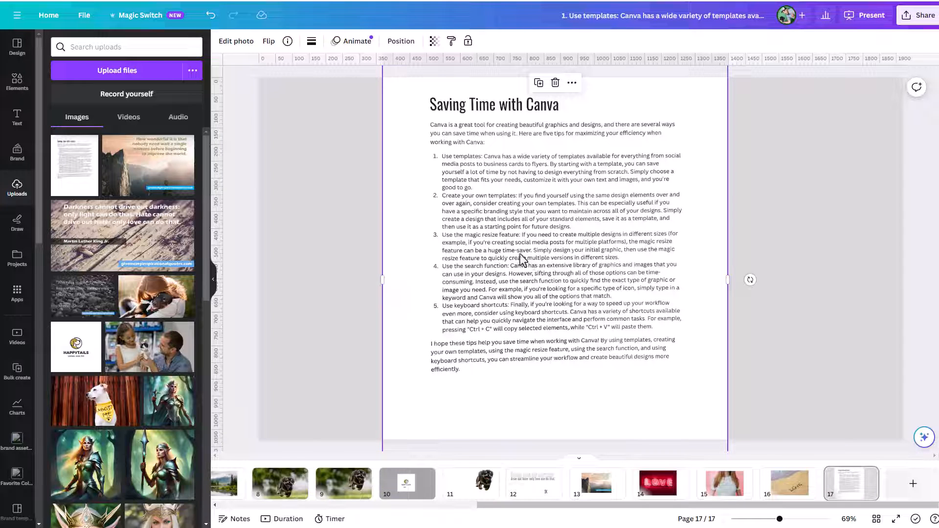
left_click(237, 42)
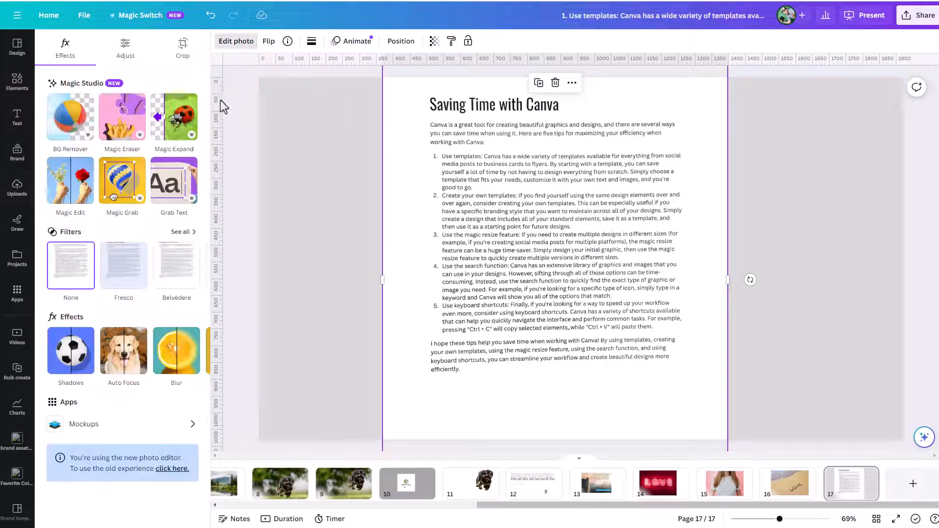
left_click(174, 180)
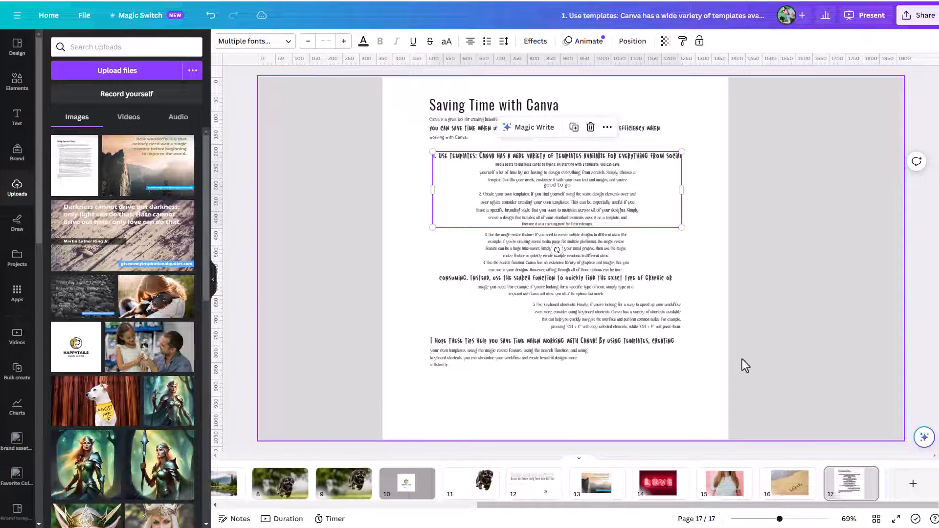
Step: Move the blank document image out from behind the extracted text and delete it
left_click(650, 395)
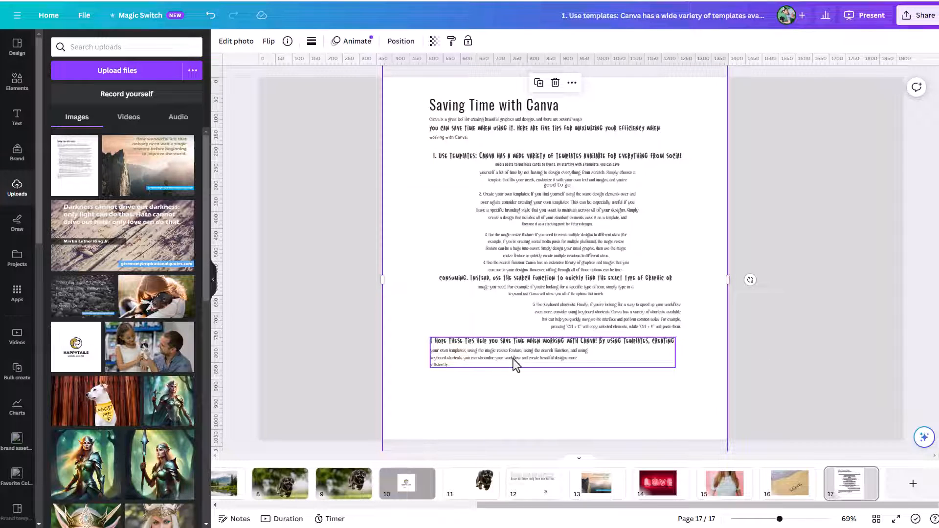
left_click_drag(392, 109, 656, 130)
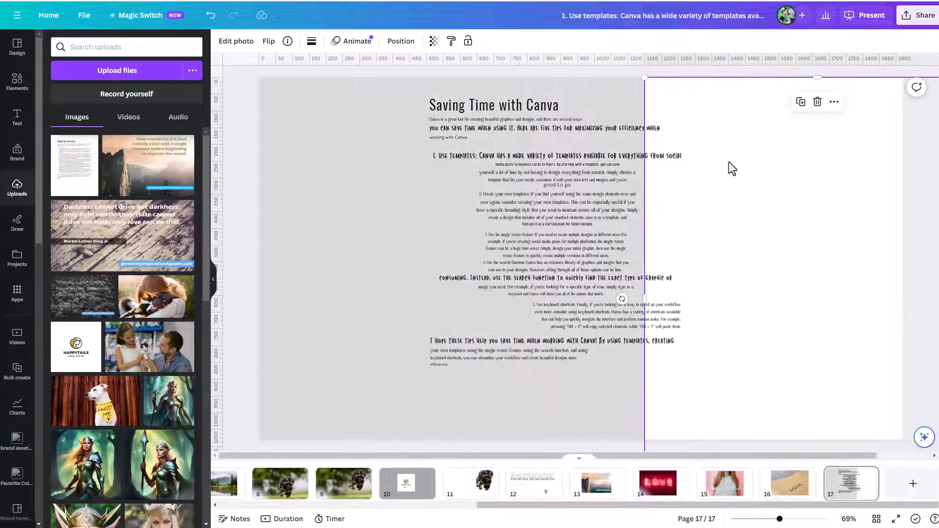
key("Delete")
Step: Set all extracted text boxes on page 17 to the Helvetica font at size 16
left_click_drag(387, 101, 723, 377)
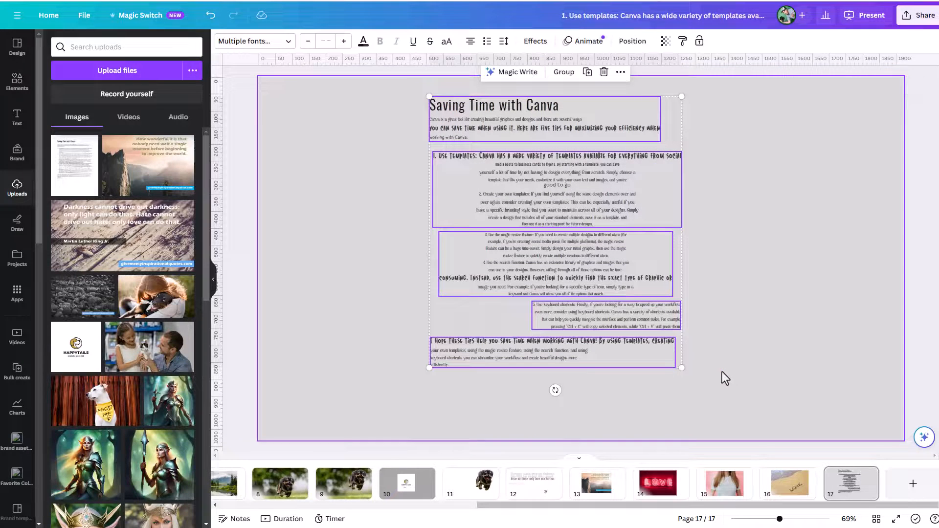
left_click(270, 43)
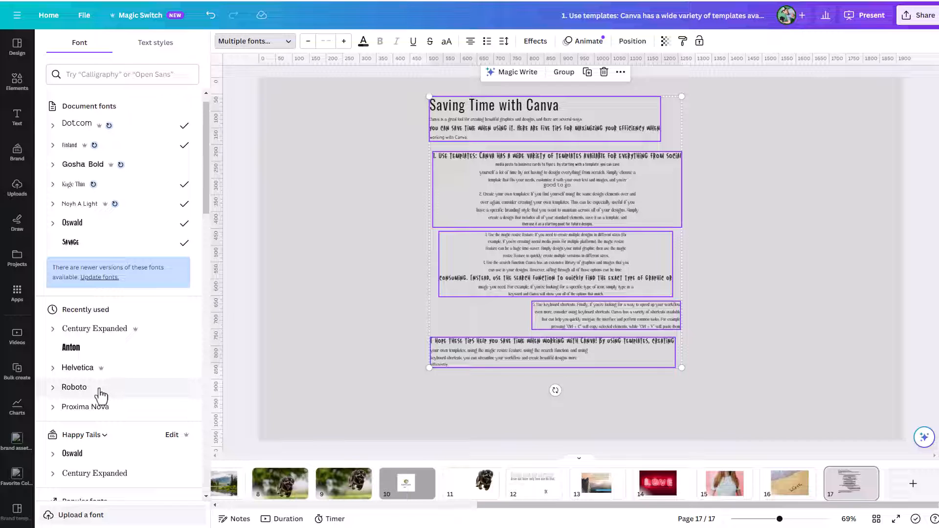
scroll(98, 394, "down", 1)
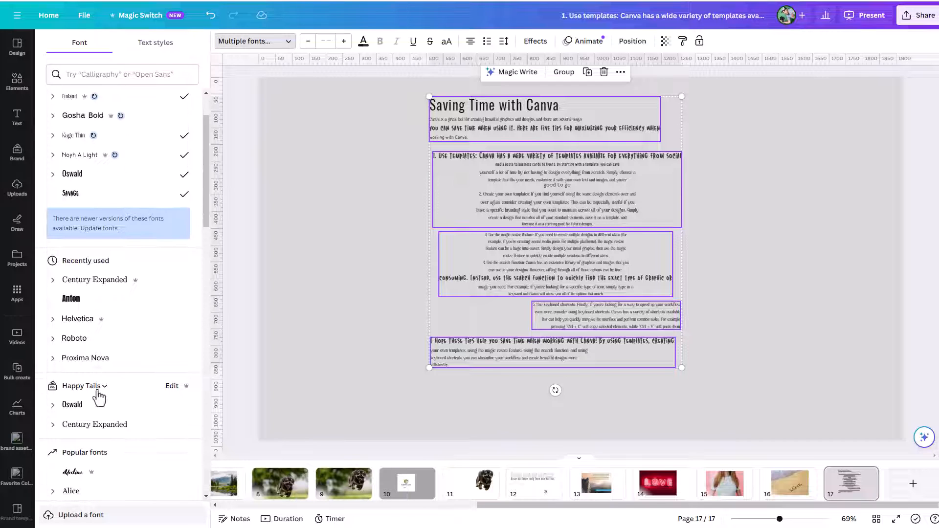
left_click(81, 326)
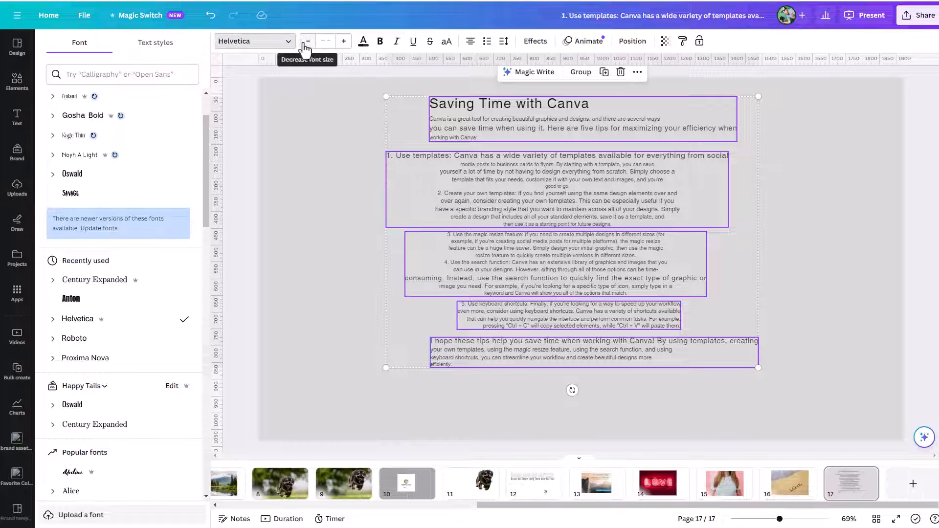
left_click(321, 43)
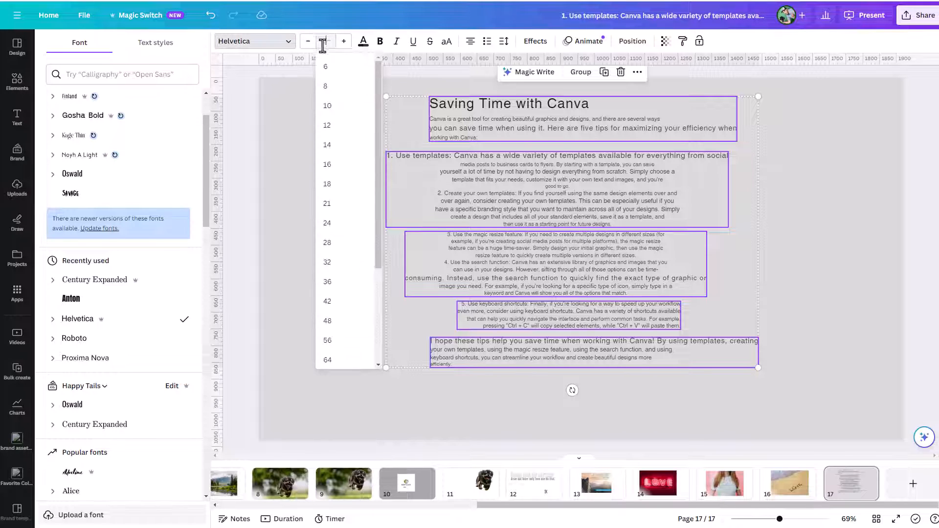
left_click(345, 179)
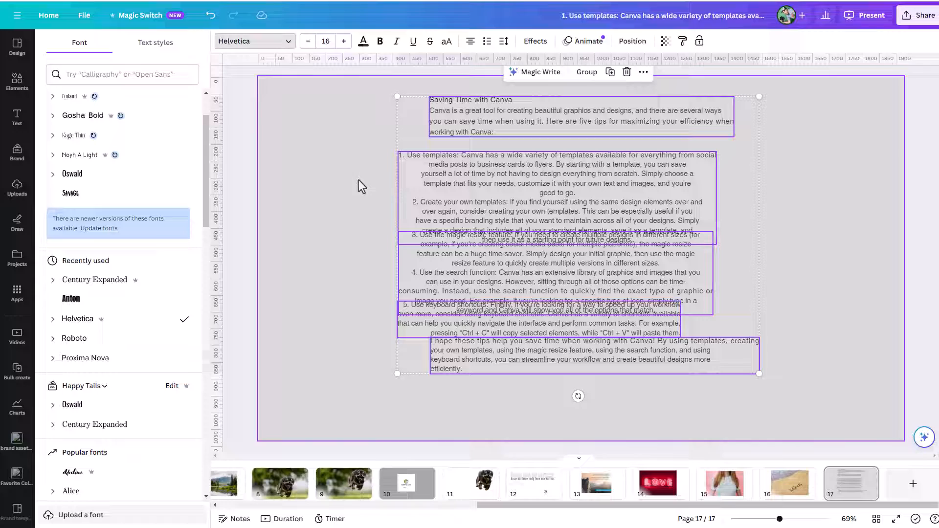
Step: Reposition the text blocks holding tips 1–2, 3–4 and 5 to spread them across the page
left_click(777, 212)
left_click_drag(571, 169, 644, 156)
left_click_drag(361, 248, 370, 255)
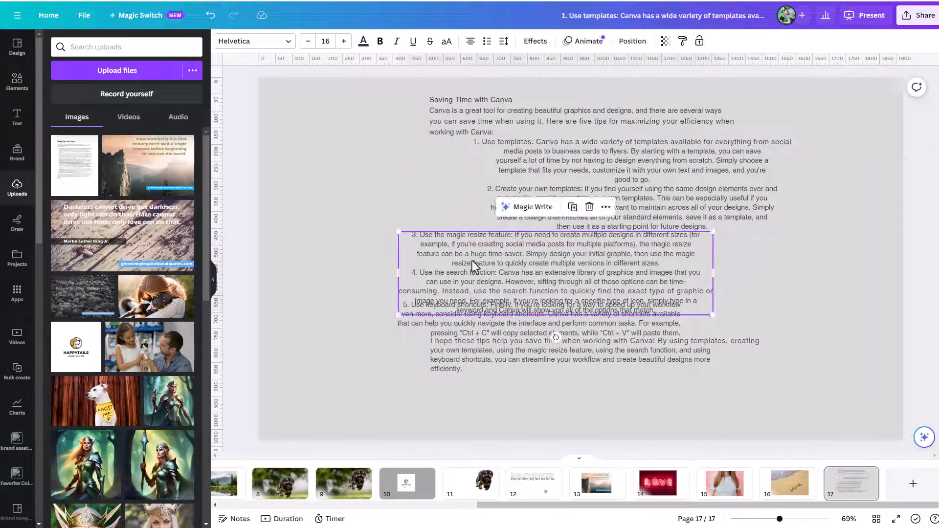
left_click_drag(430, 259, 476, 270)
left_click_drag(463, 330, 495, 367)
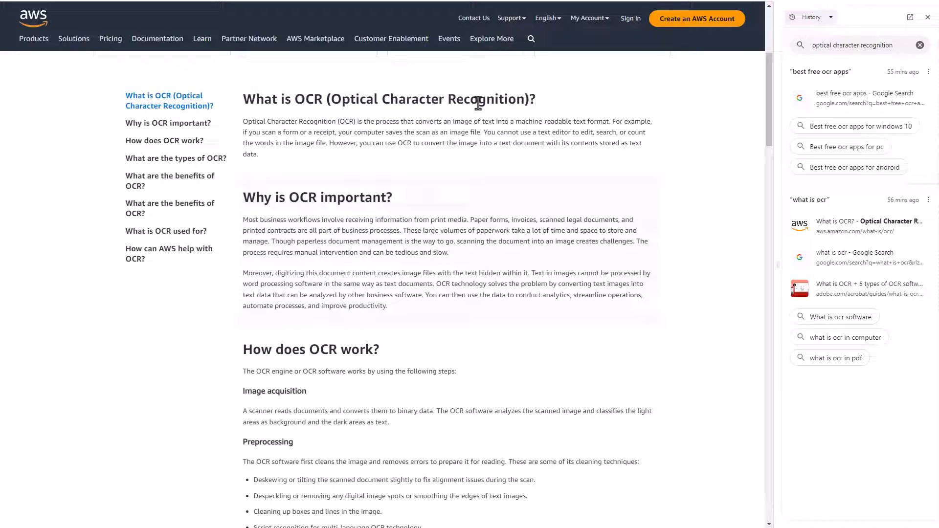
Step: Switch from the AWS article on OCR back to the Canva design and open page 13
key("ctrl+Tab")
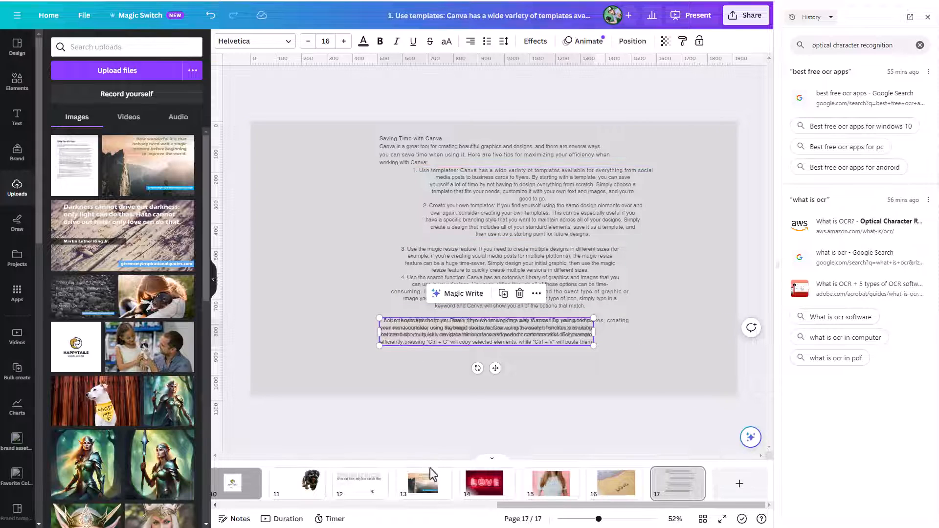
left_click(425, 486)
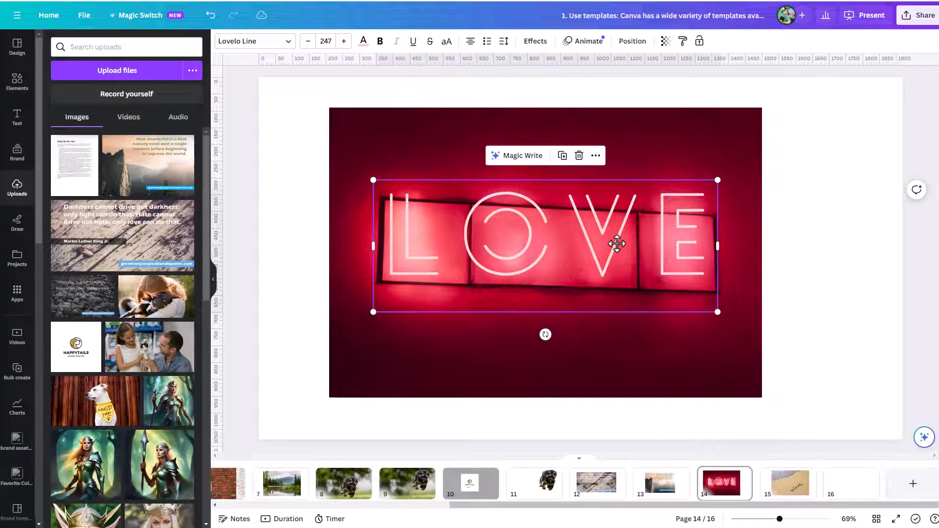
Step: Replace the extracted LOVE text on the neon sign with SOUL and rotate it 2° to follow the sign
double_click(616, 245)
type("SOUL")
left_click_drag(545, 334, 539, 341)
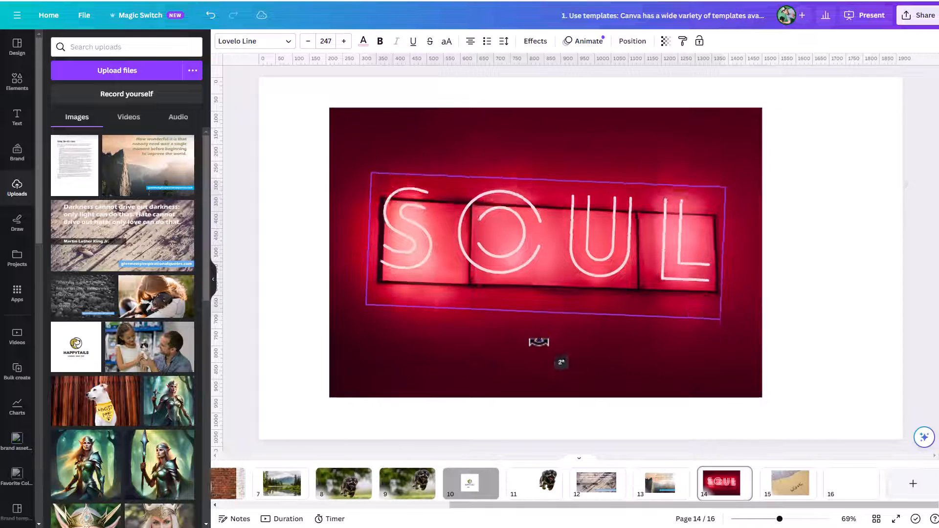
Step: Scale the SOUL text to size 205, adjust its letter spacing and widen its box to fit it inside the sign
left_click_drag(724, 186, 663, 205)
left_click(503, 41)
left_click_drag(538, 82, 552, 81)
left_click_drag(661, 325, 731, 326)
left_click_drag(680, 297, 684, 299)
Step: Recolor the SOUL lettering to the default solid yellow and deselect it
left_click(363, 41)
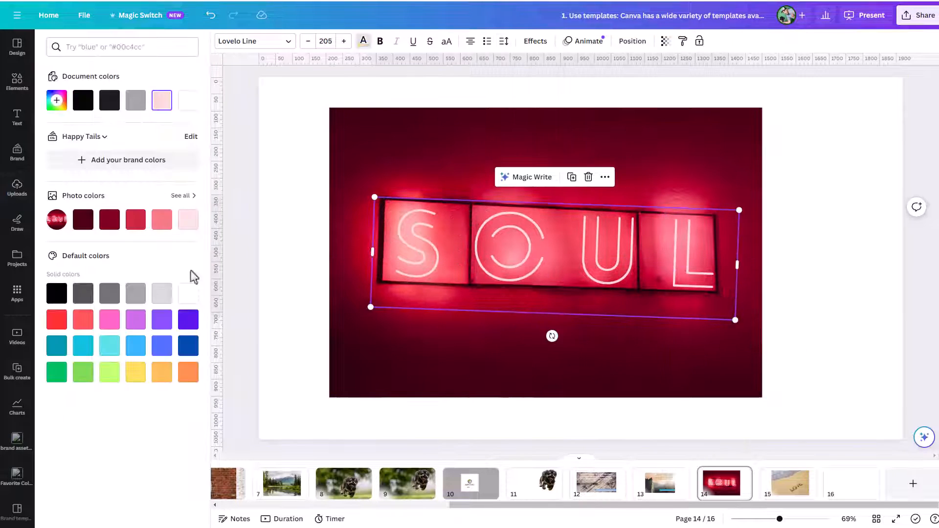
left_click(137, 371)
left_click(852, 302)
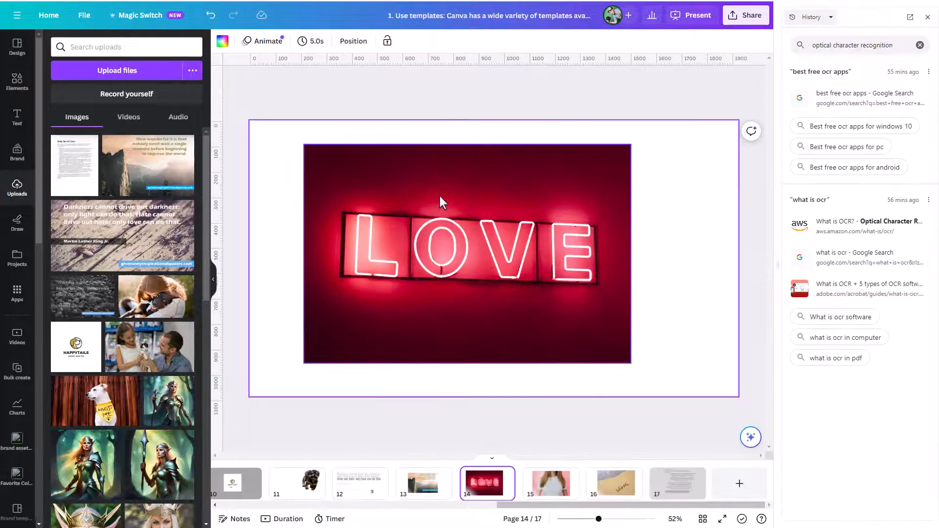
Step: Select the LOVE neon sign photo on page 14 and open its photo editing tools
left_click(439, 198)
left_click(237, 41)
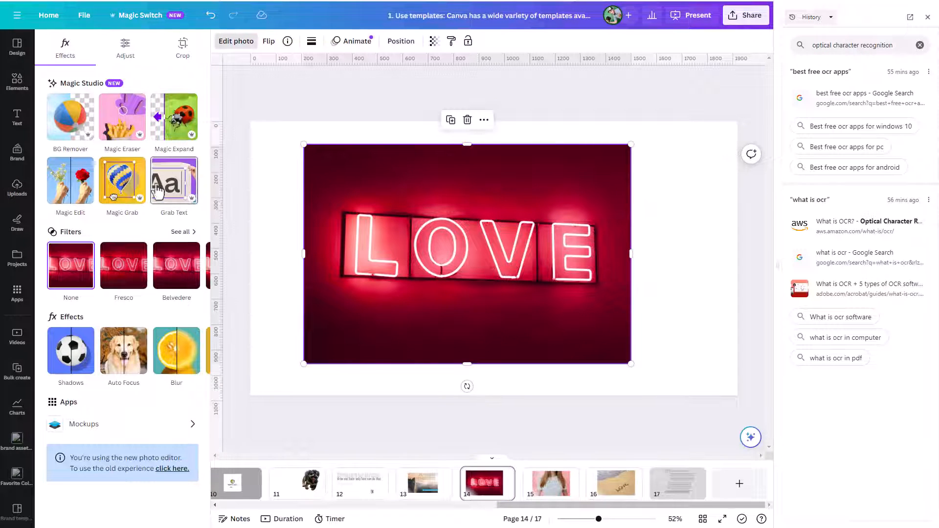